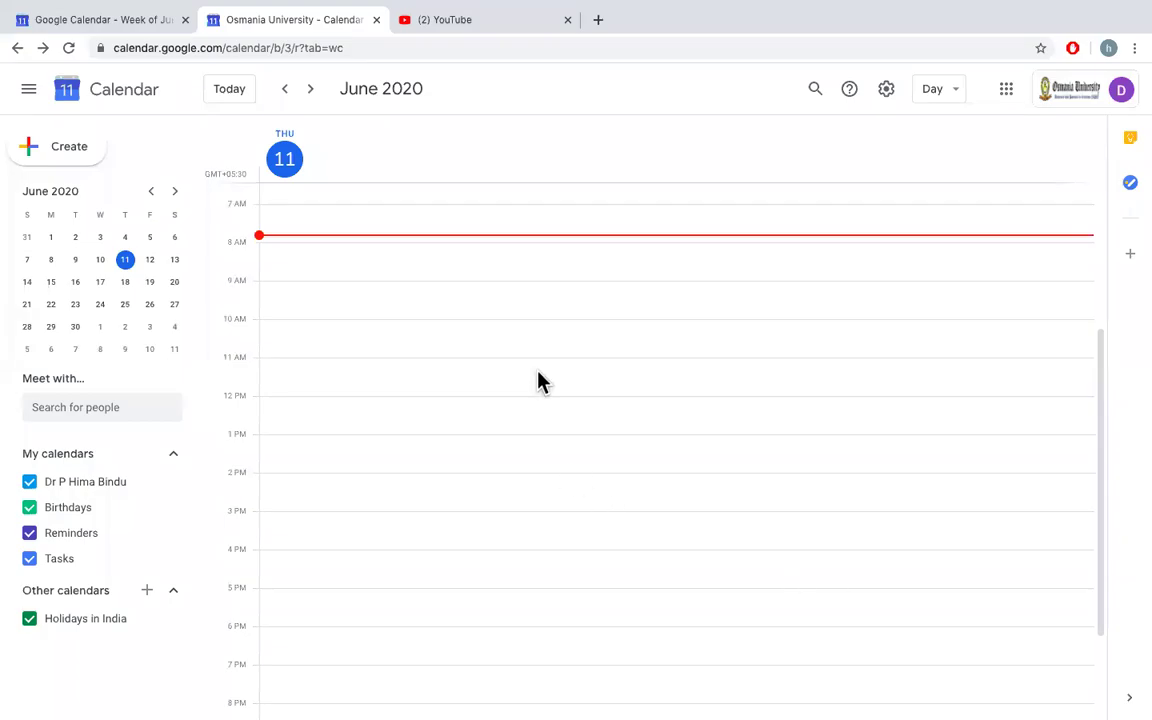
# In the personal calendar, go to Friday, June 12, 2020 and start a new 8–9am event.
pyautogui.click(93, 20)
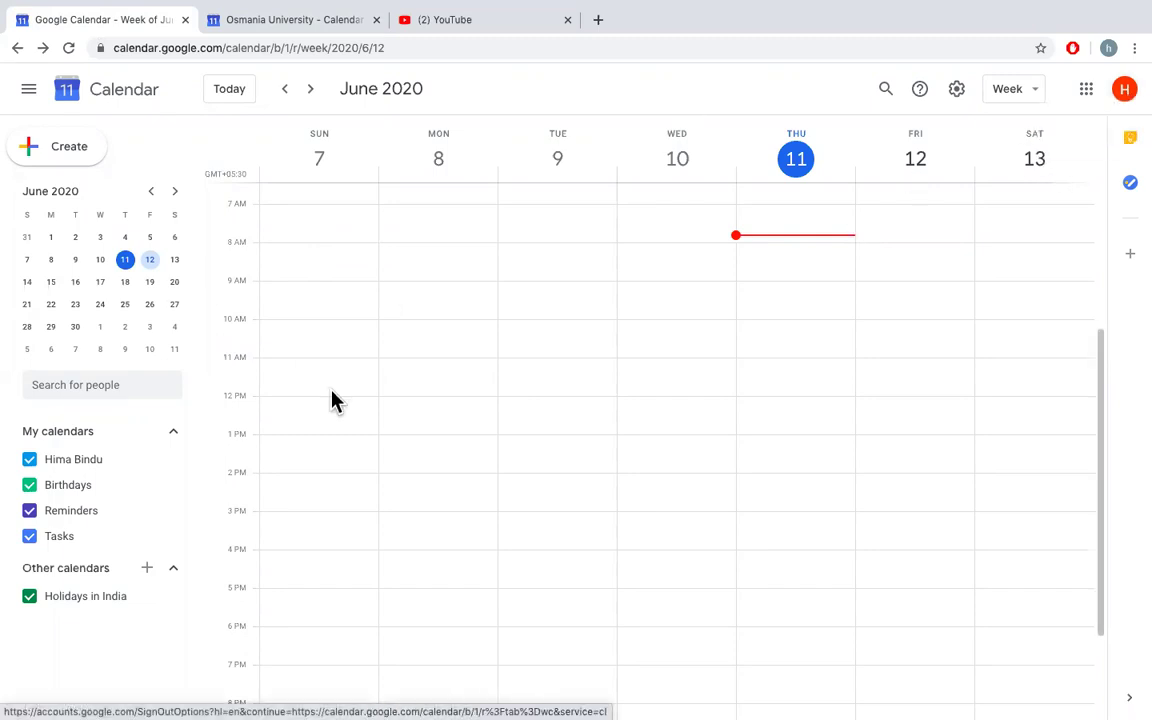
pyautogui.click(151, 262)
pyautogui.click(41, 148)
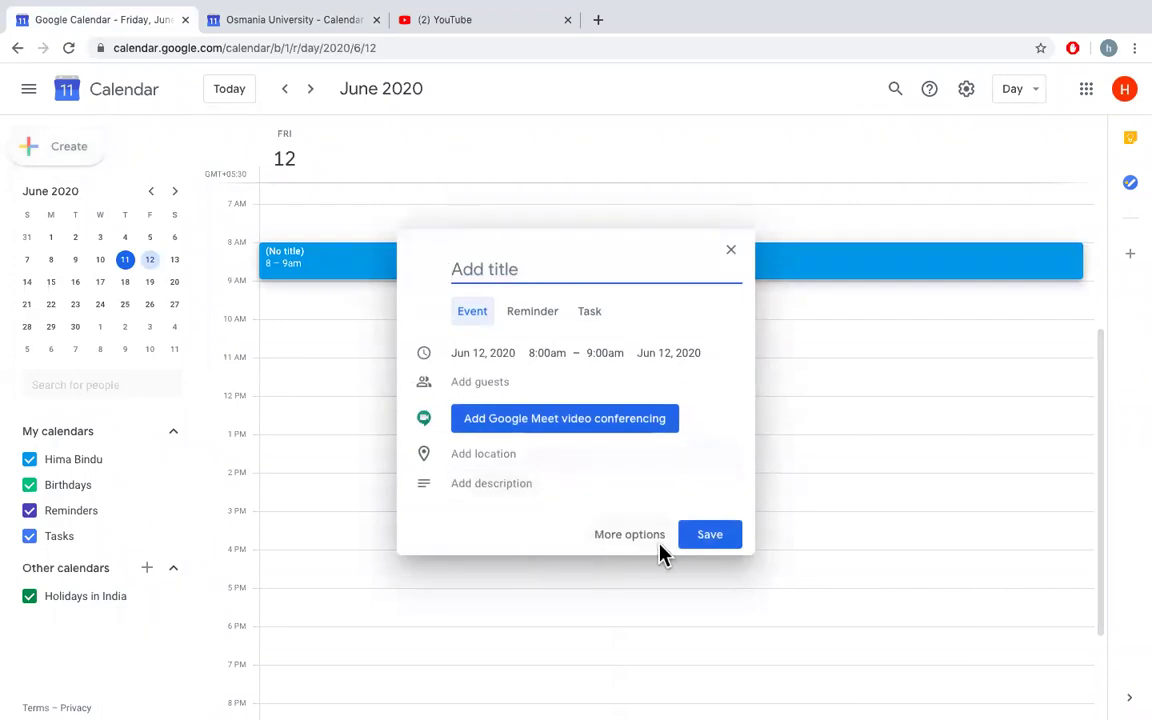
# Open the event's full editor, attach Google Meet conferencing, and move to the Osmania University calendar.
pyautogui.click(637, 538)
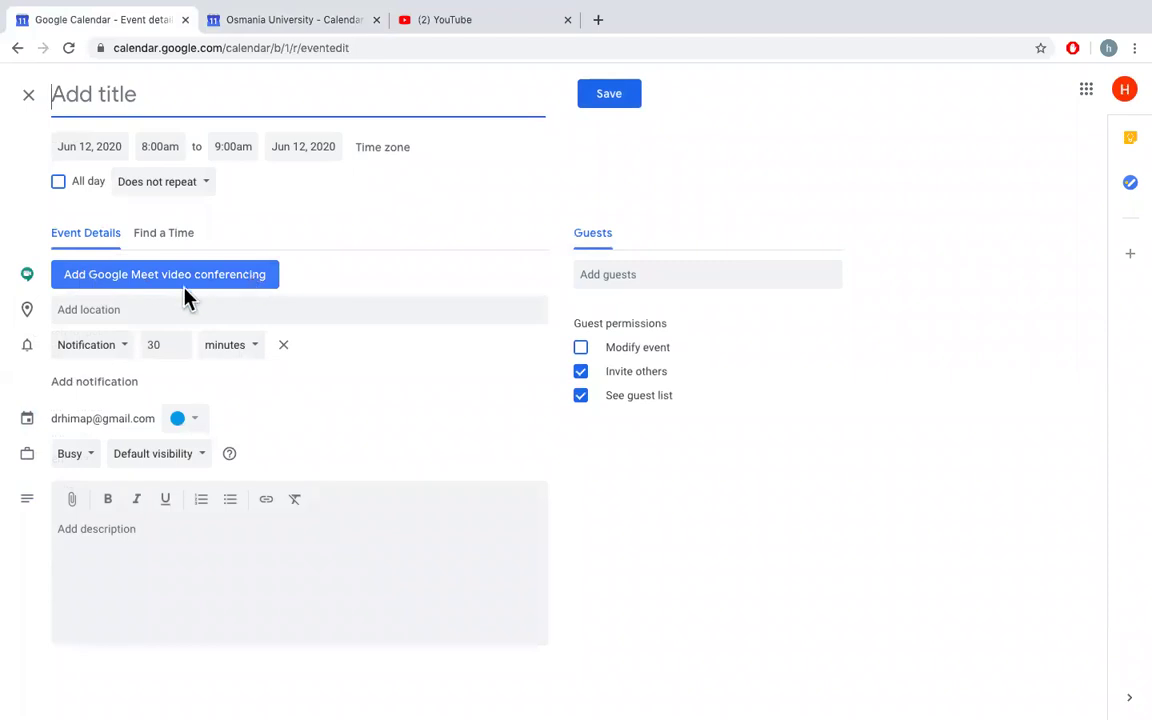
pyautogui.click(263, 285)
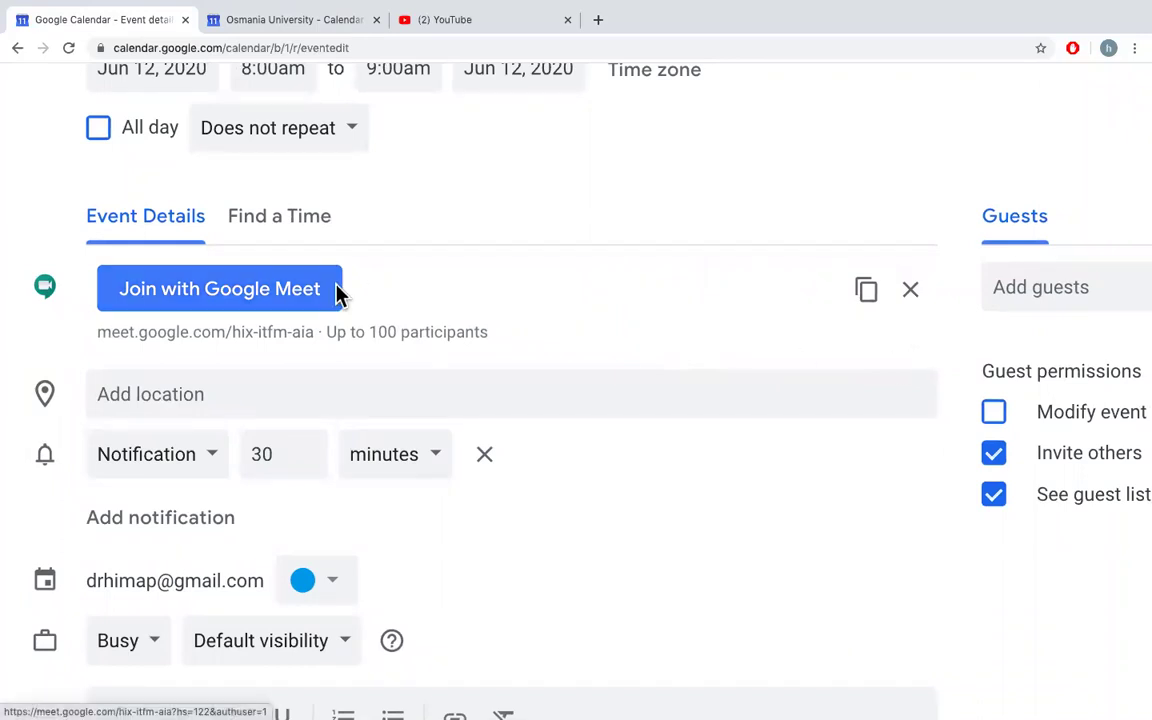
pyautogui.click(283, 34)
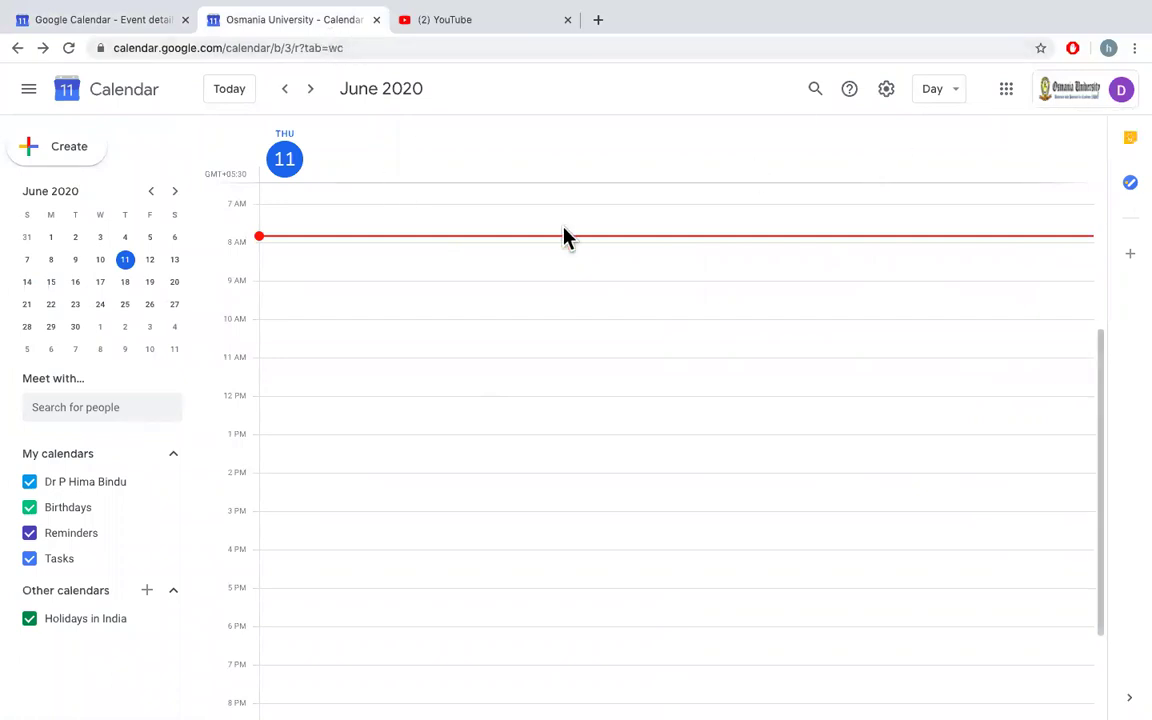
# Start a new 8–9am event on June 12 in the Osmania calendar and open its full editor.
pyautogui.click(152, 264)
pyautogui.click(80, 153)
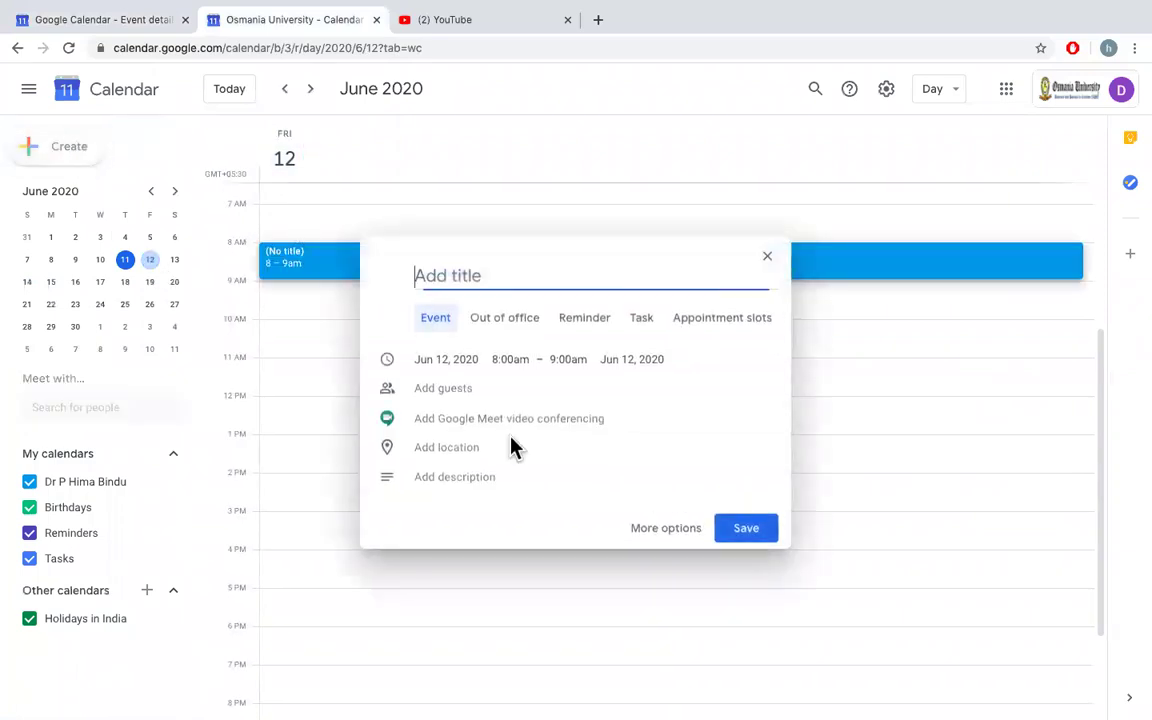
pyautogui.click(676, 530)
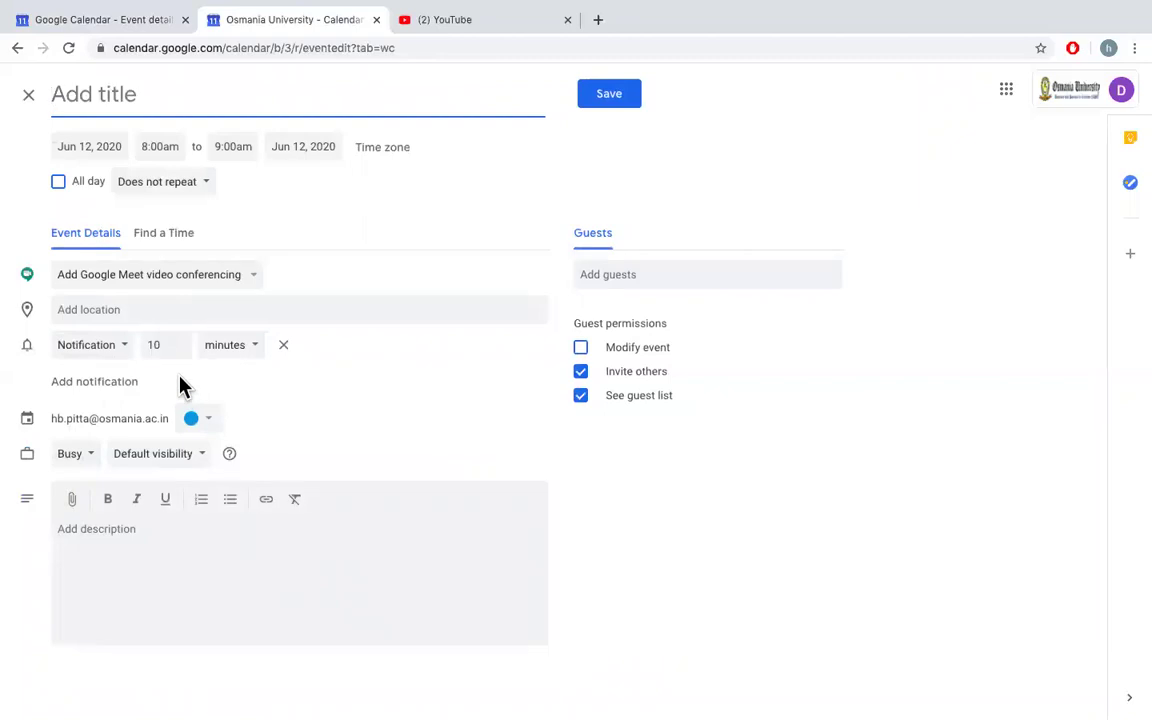
# Attach Google Meet conferencing to the event from the conferencing dropdown.
pyautogui.hscroll(-4, 180, 387)
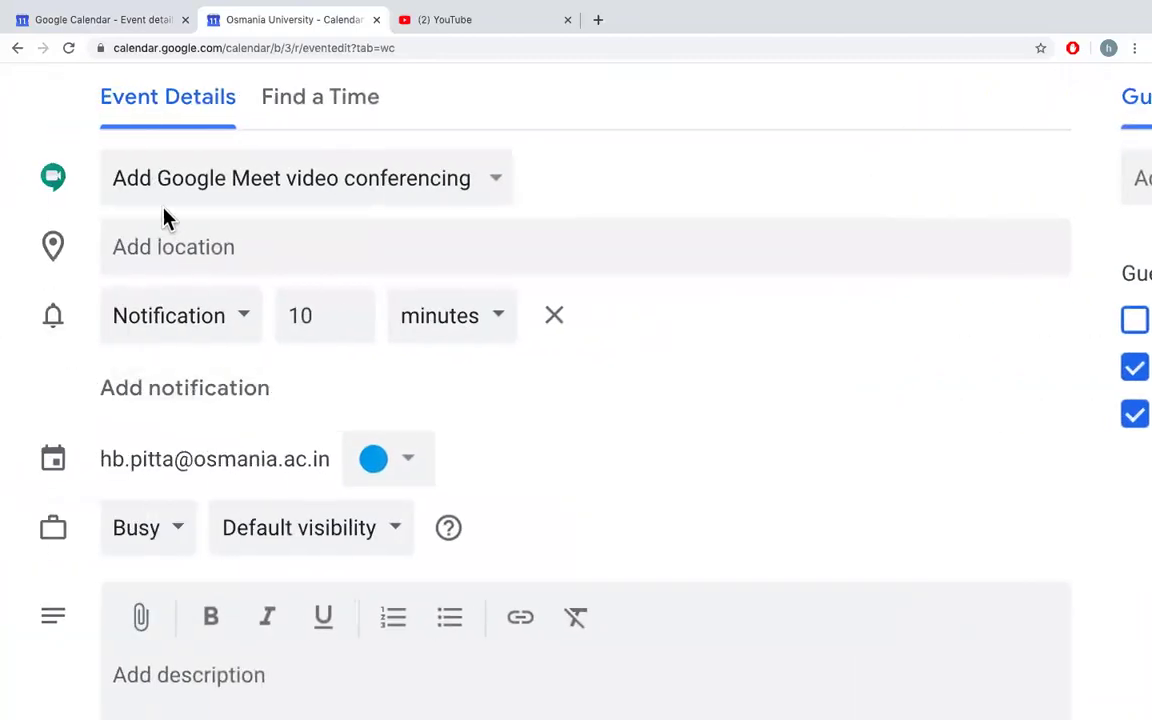
pyautogui.click(495, 185)
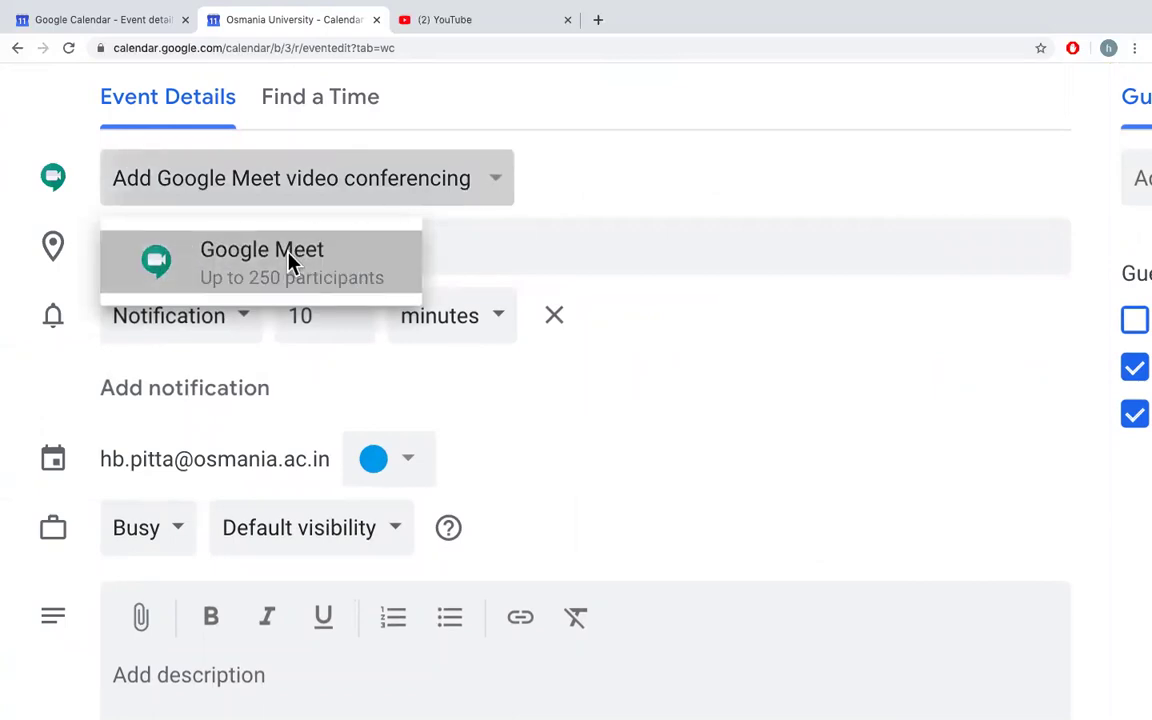
pyautogui.click(290, 262)
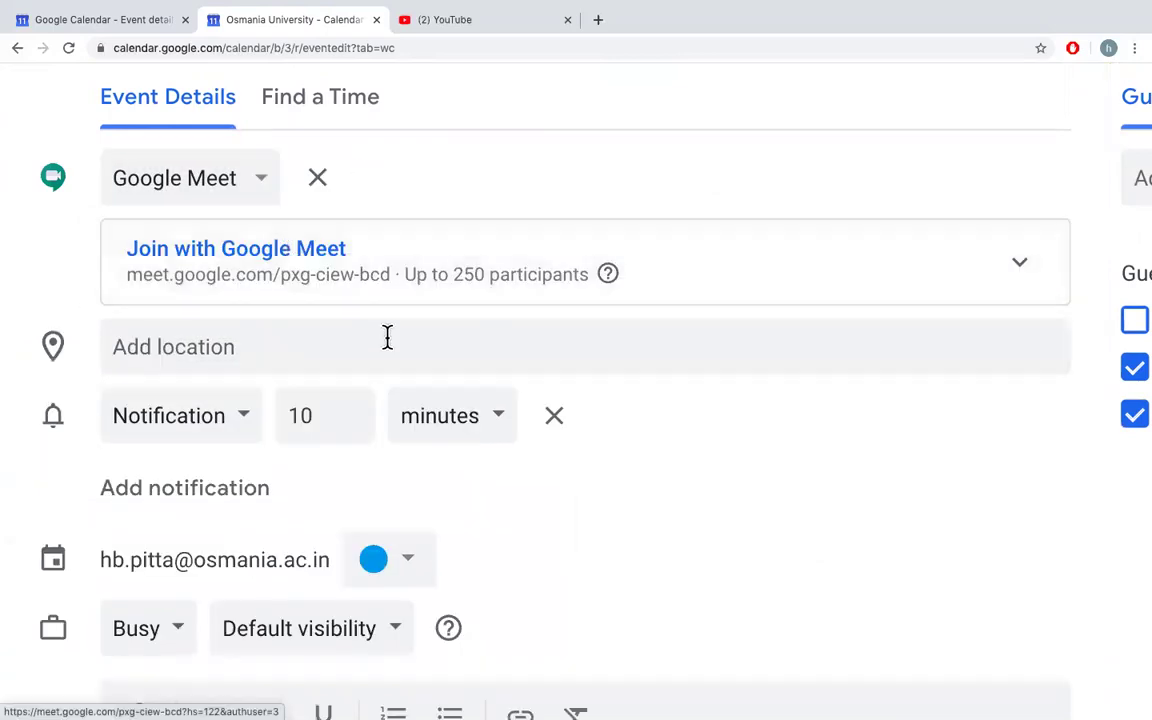
pyautogui.scroll(3, 257, 275)
pyautogui.scroll(1, 257, 275)
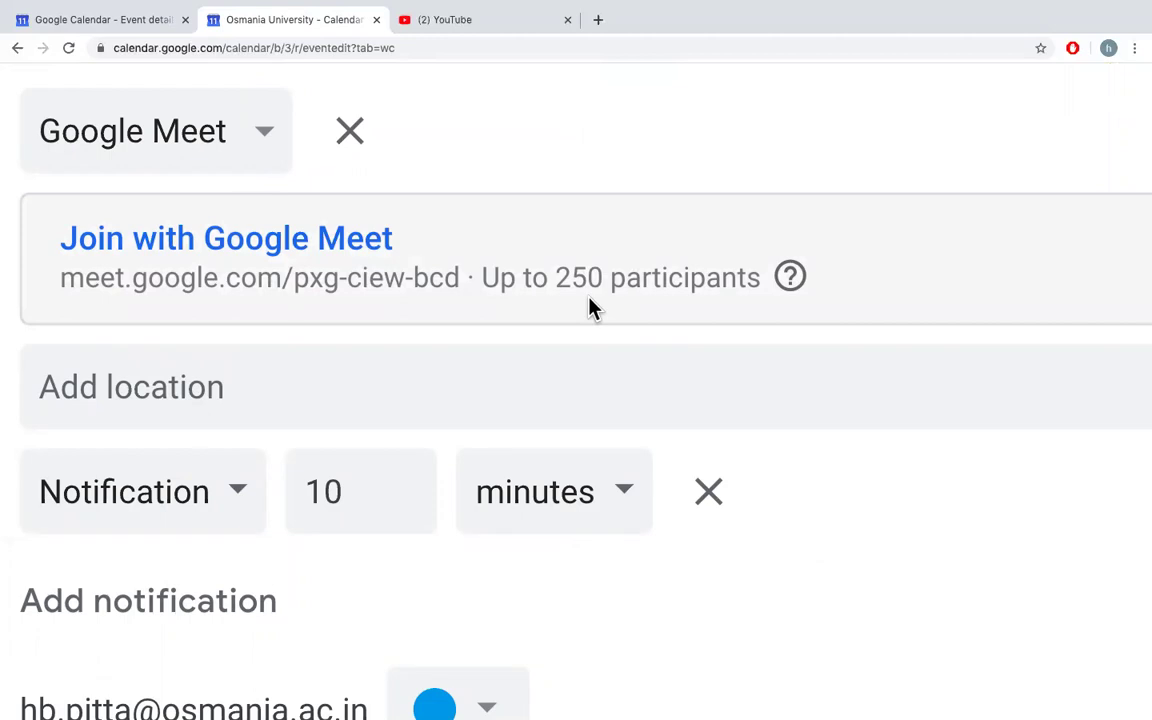
pyautogui.scroll(-2, 590, 308)
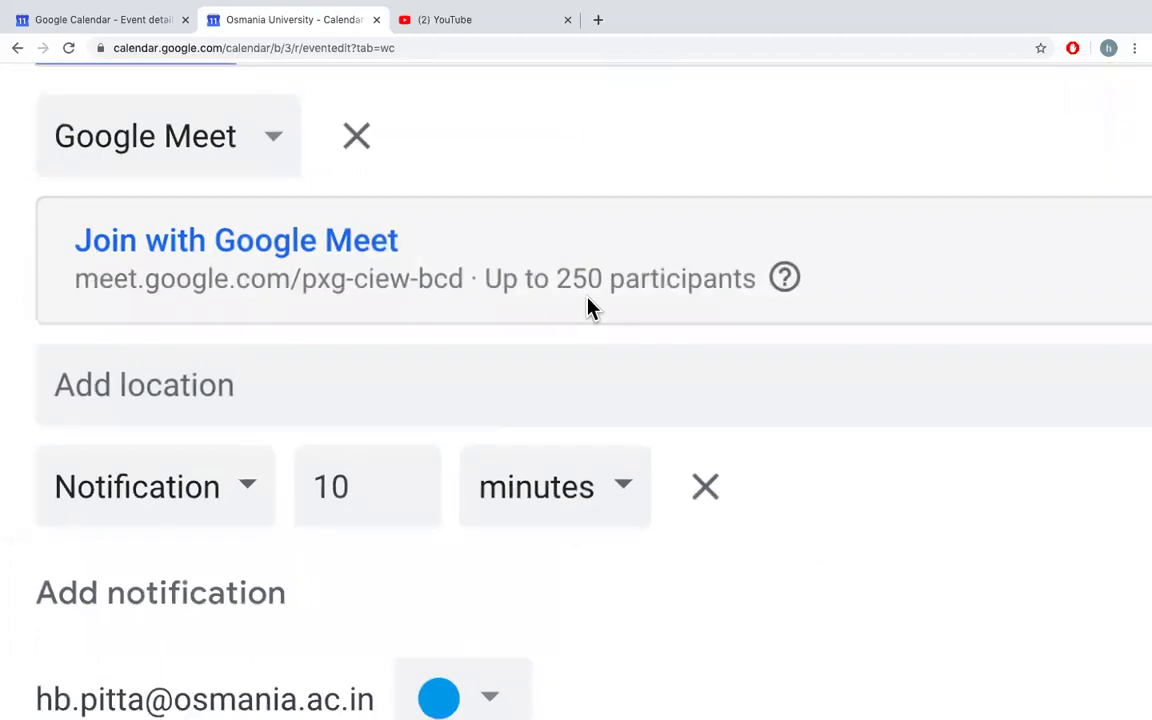
pyautogui.scroll(-2, 590, 308)
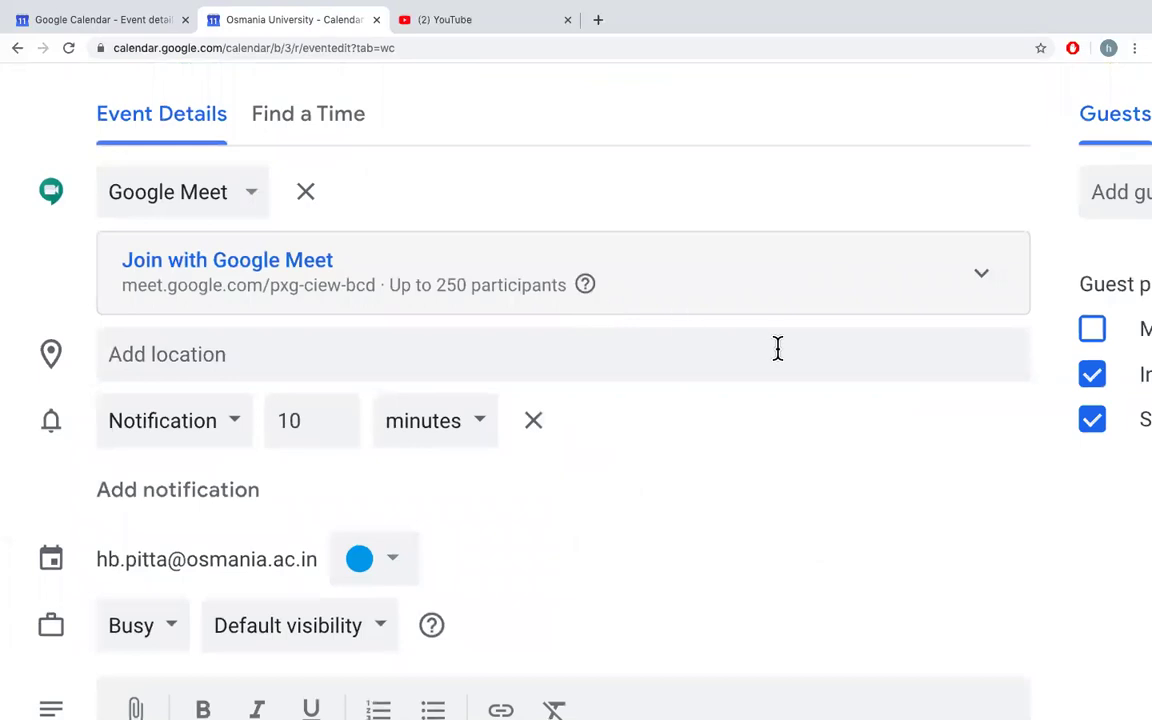
# Expand the Meet details, add a live stream link, and zoom the page out.
pyautogui.click(980, 275)
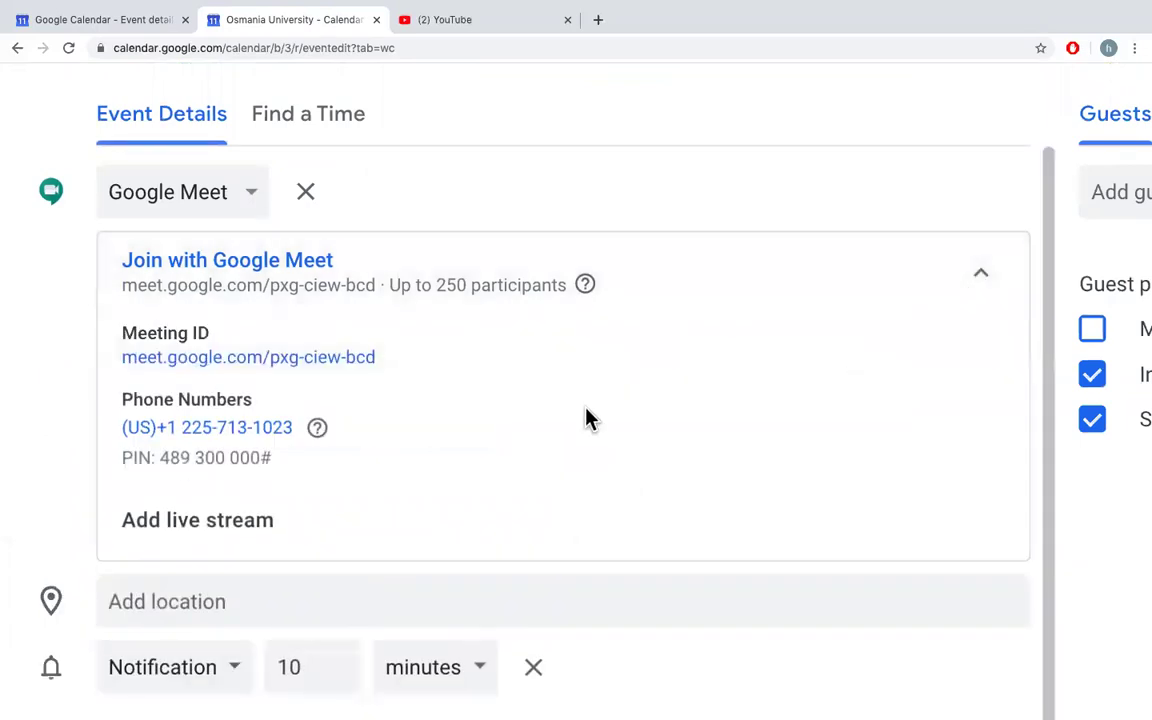
pyautogui.scroll(-1, 405, 480)
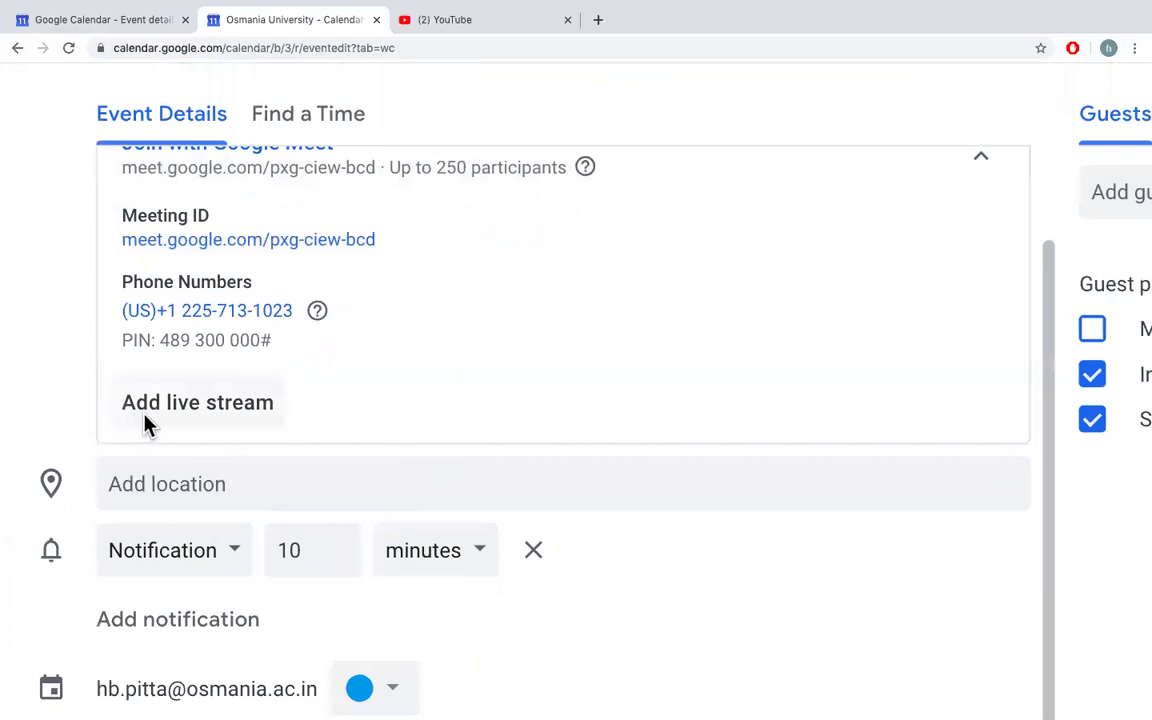
pyautogui.click(240, 416)
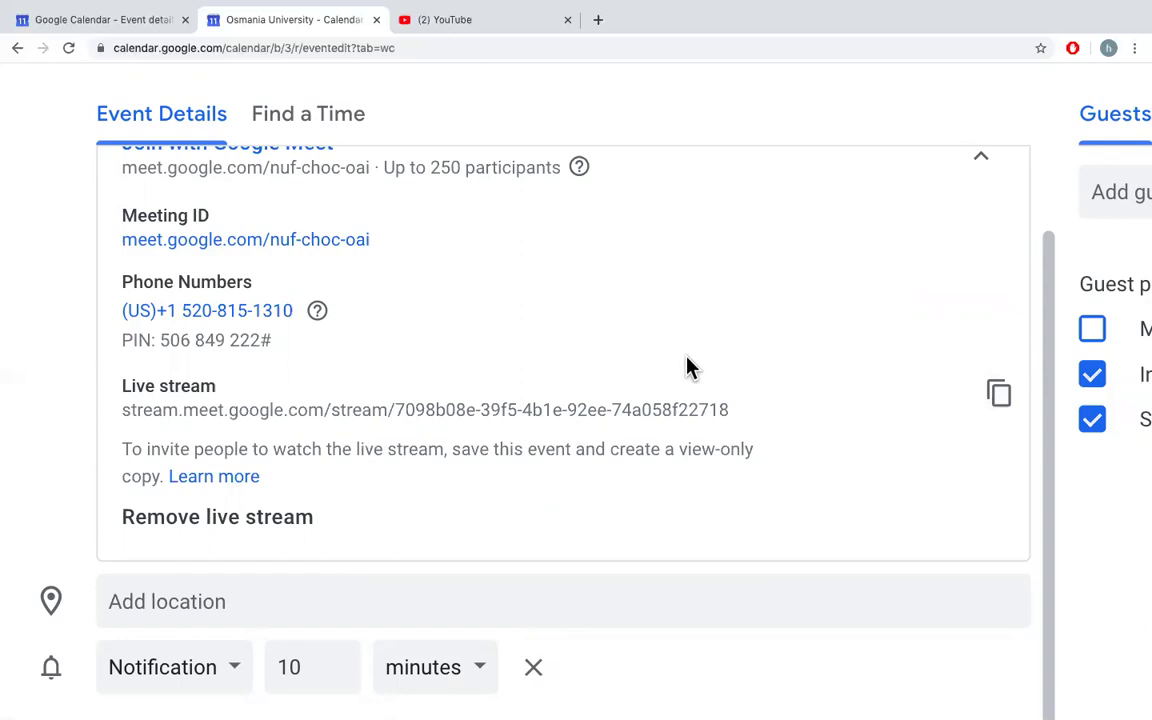
pyautogui.hotkey('ctrl', '-')
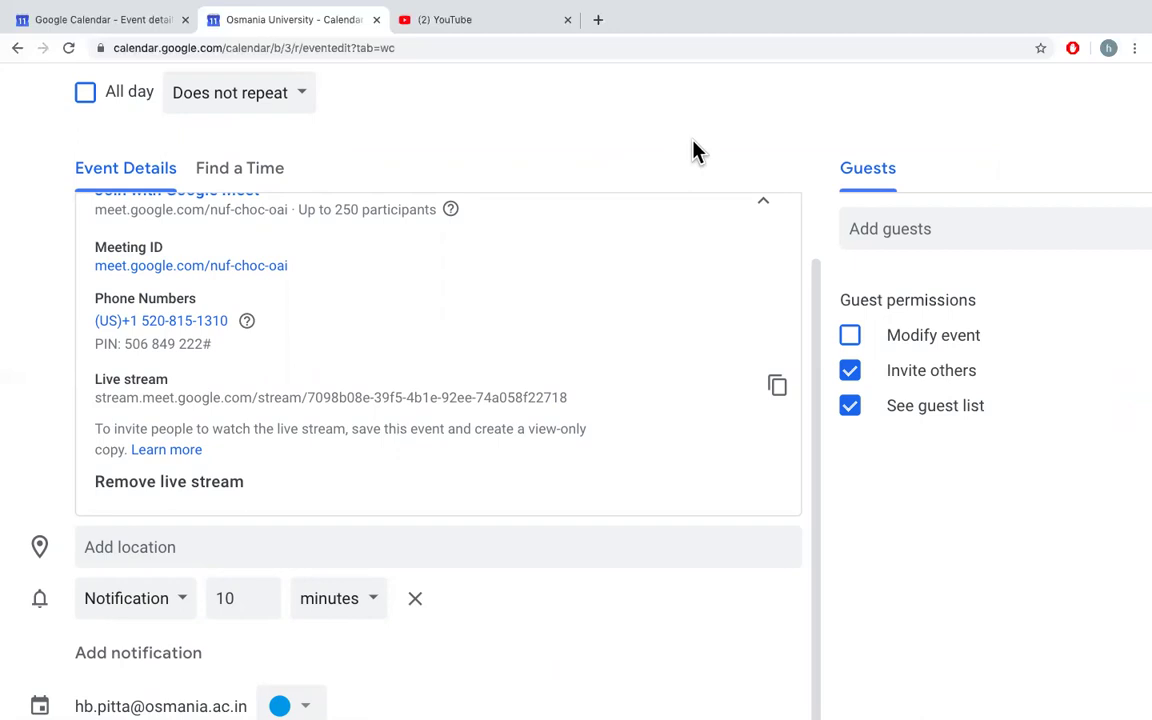
# In YouTube, choose Go live from the Create menu to reach the Studio webcam setup.
pyautogui.click(474, 27)
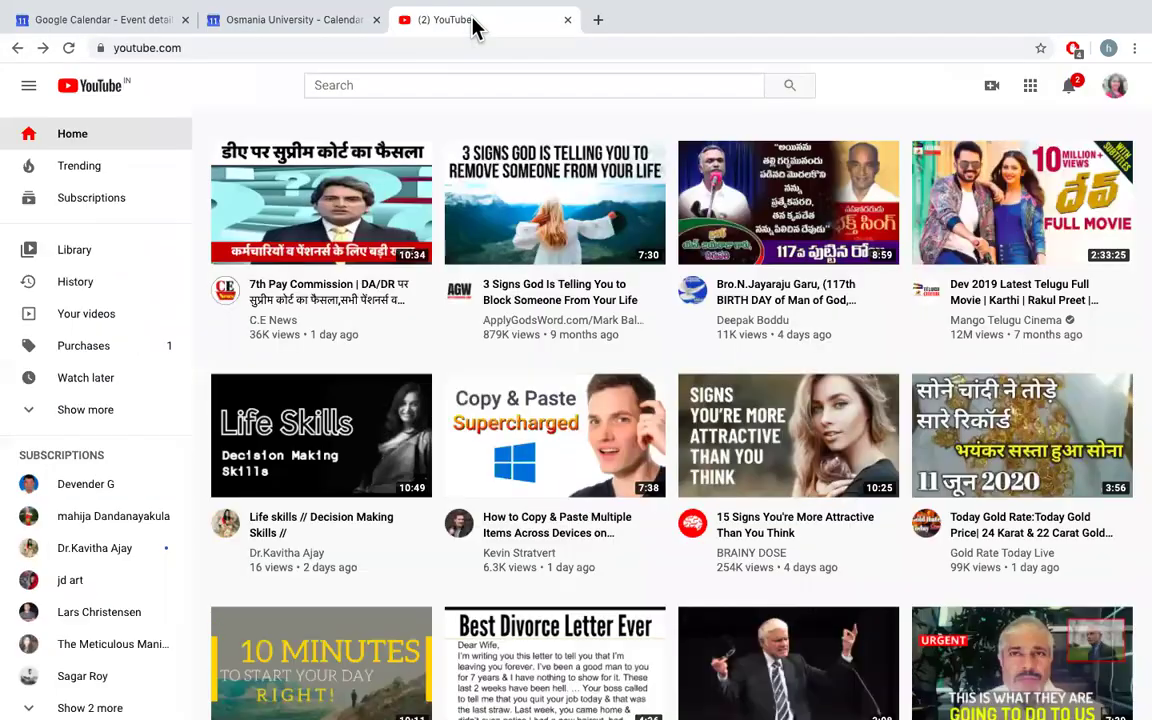
pyautogui.click(992, 90)
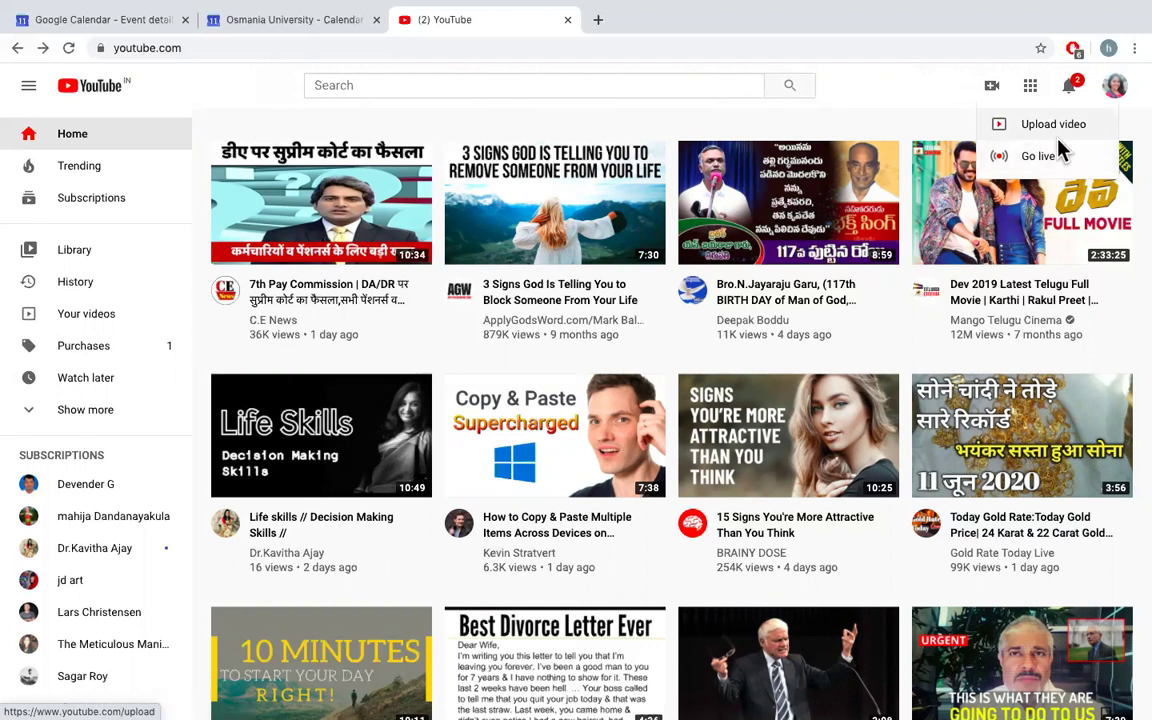
pyautogui.click(1038, 157)
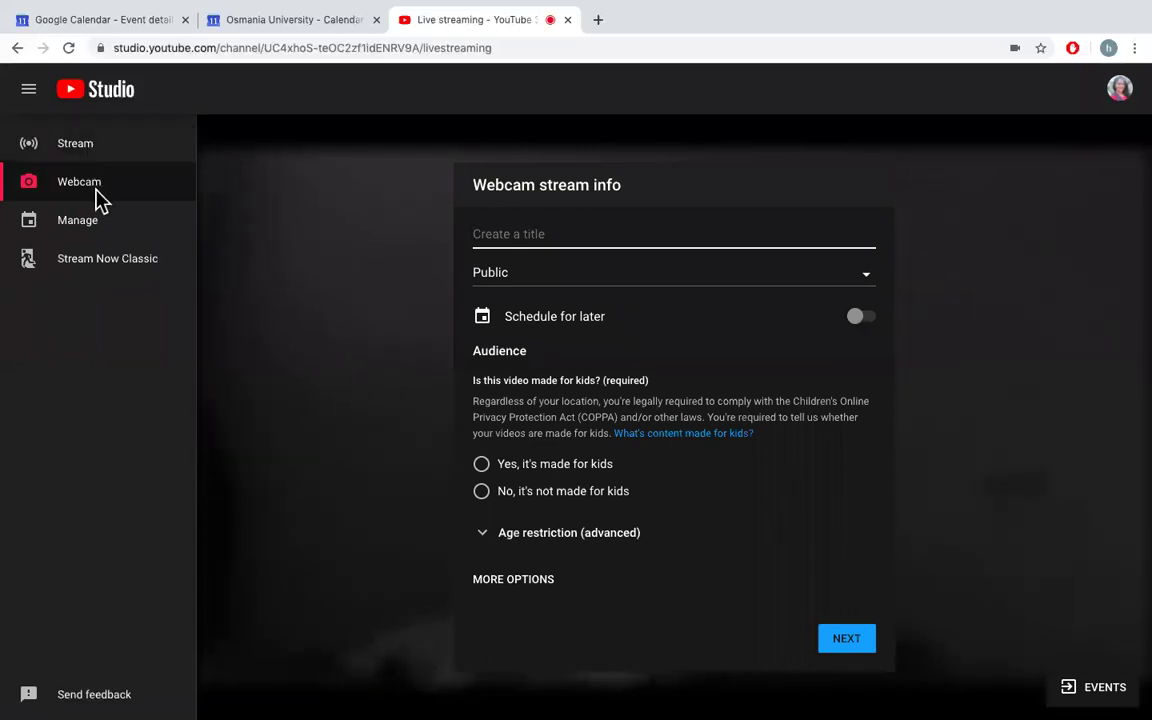
pyautogui.click(81, 148)
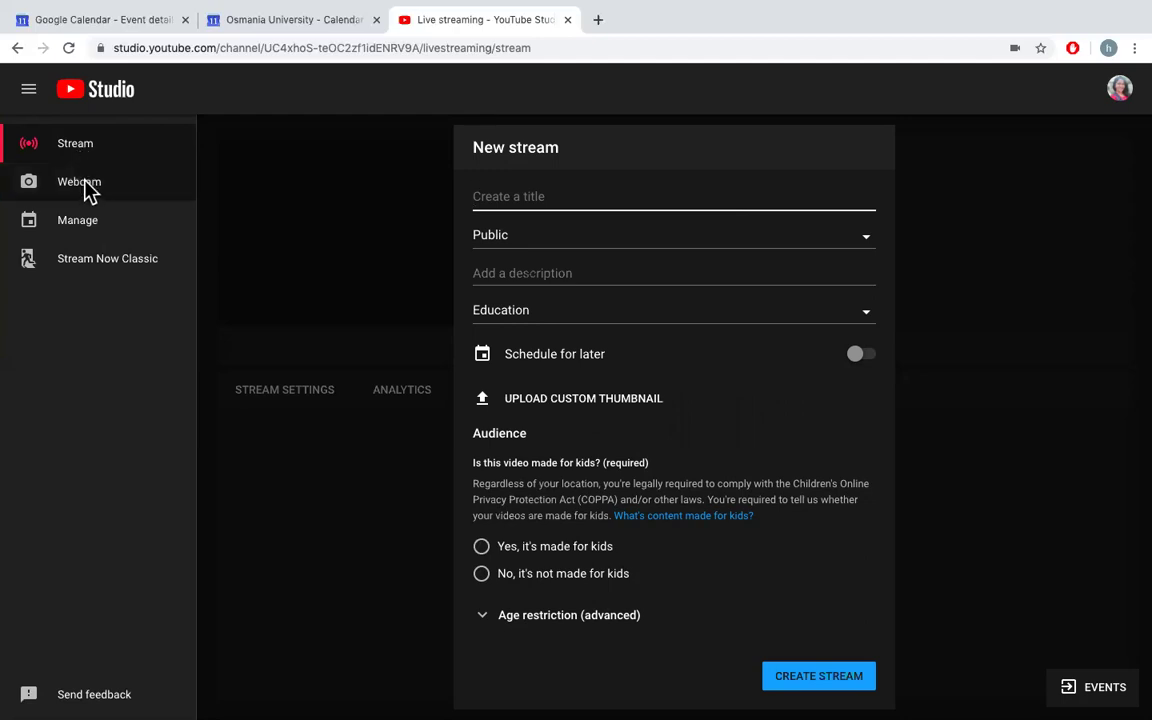
pyautogui.click(86, 183)
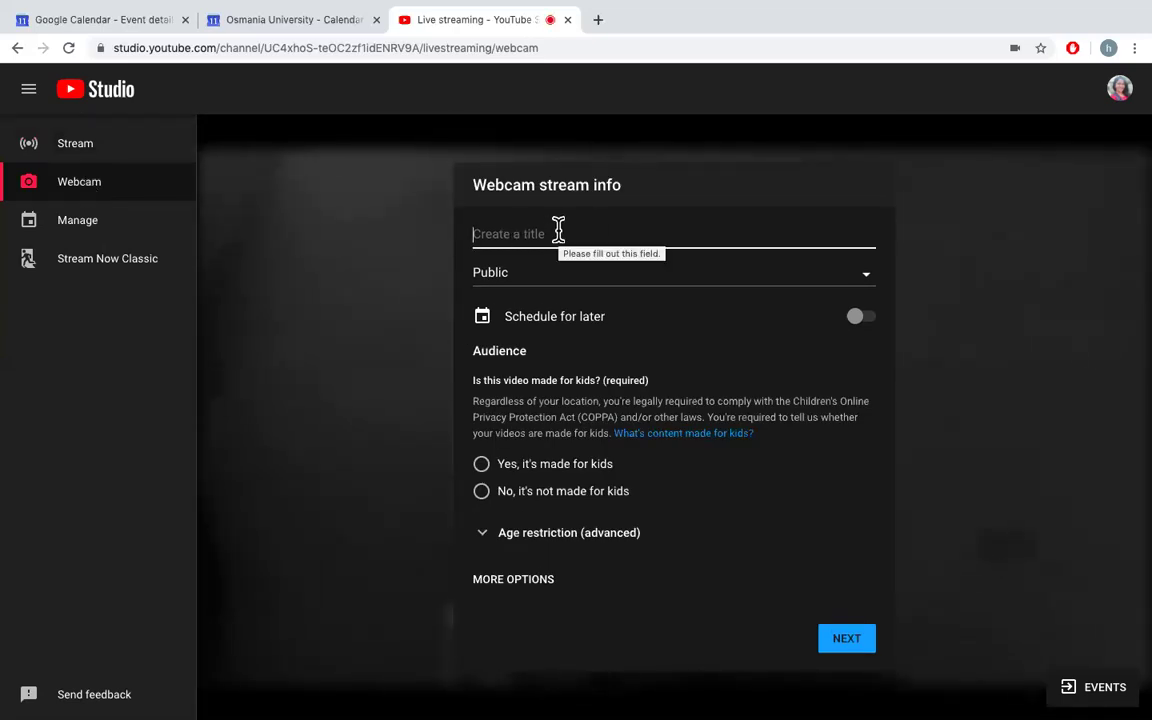
# Title the webcam stream 'sample' and set its visibility to Public.
pyautogui.write('sample')
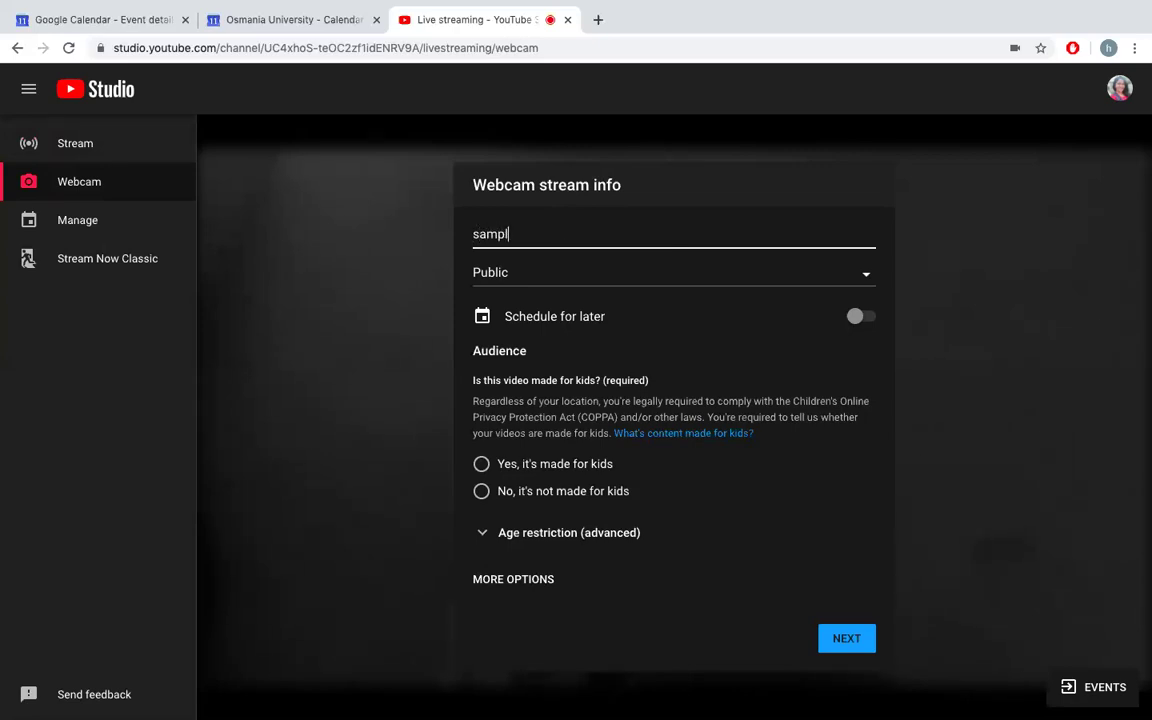
pyautogui.click(862, 278)
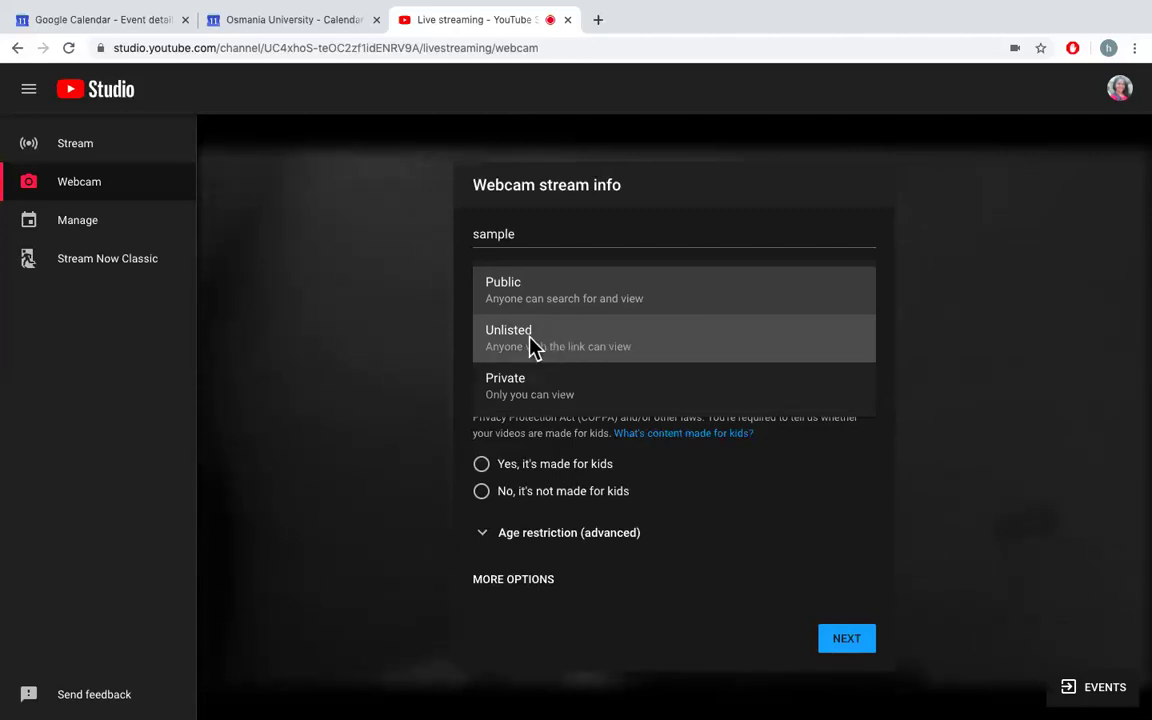
pyautogui.click(526, 300)
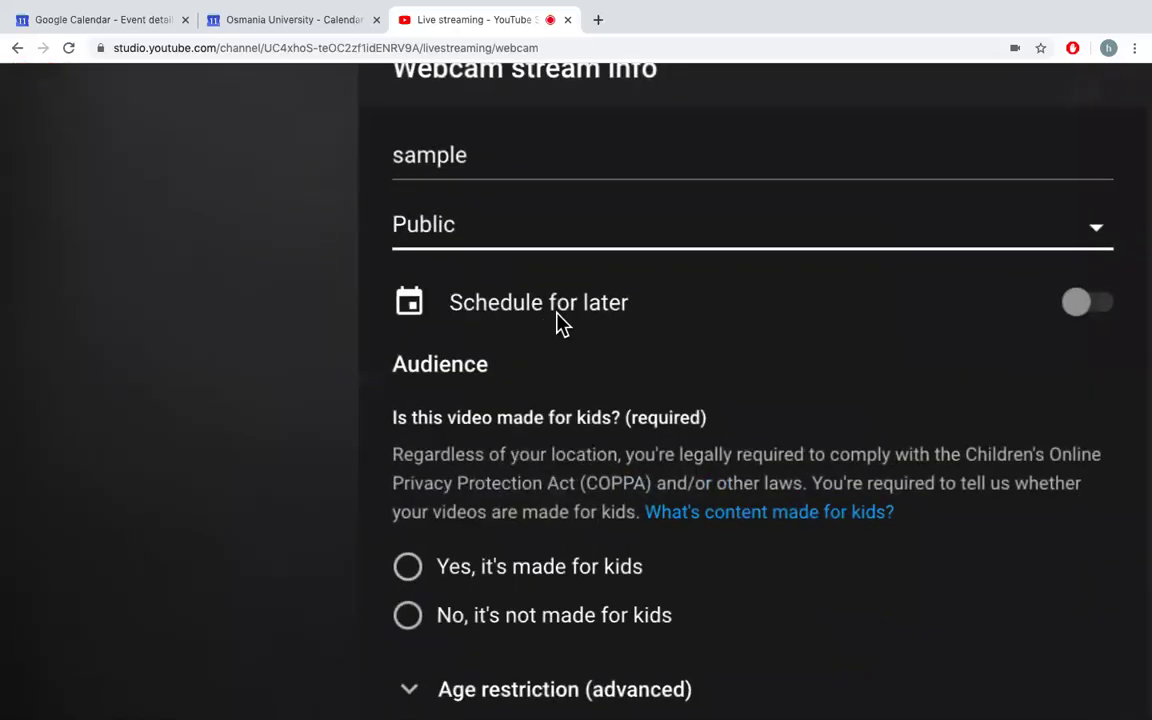
# Schedule the stream for later on Fri, Jun 12 at 9:00 AM.
pyautogui.click(1110, 308)
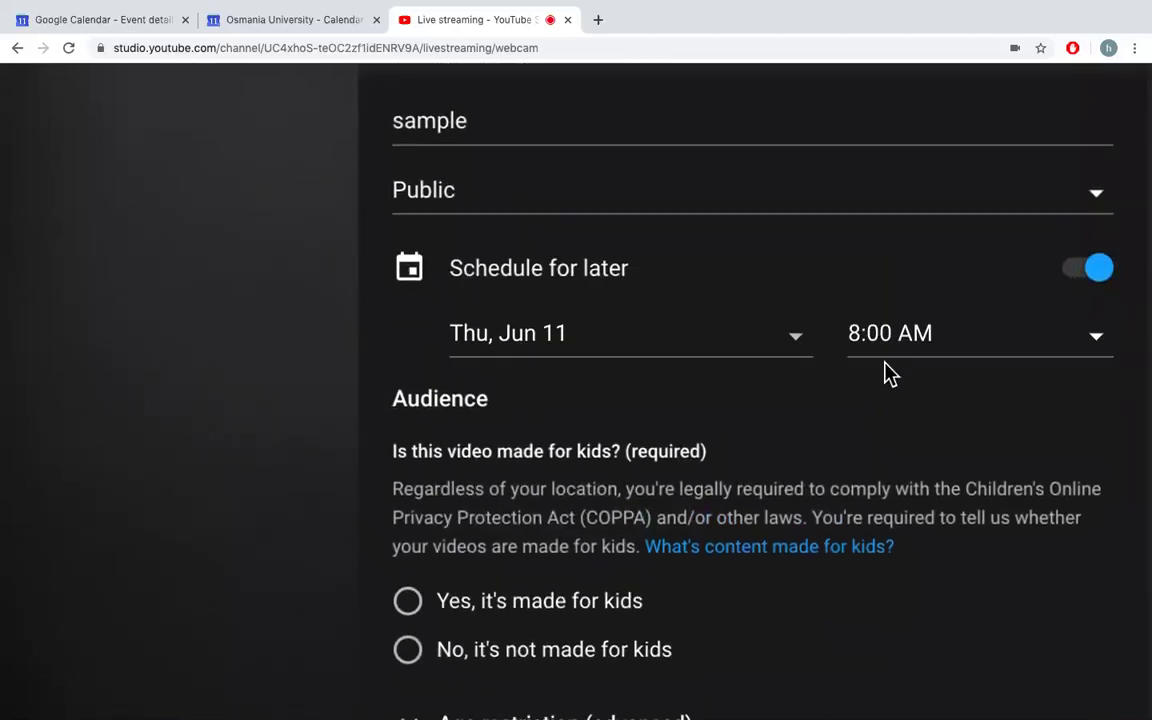
pyautogui.click(797, 350)
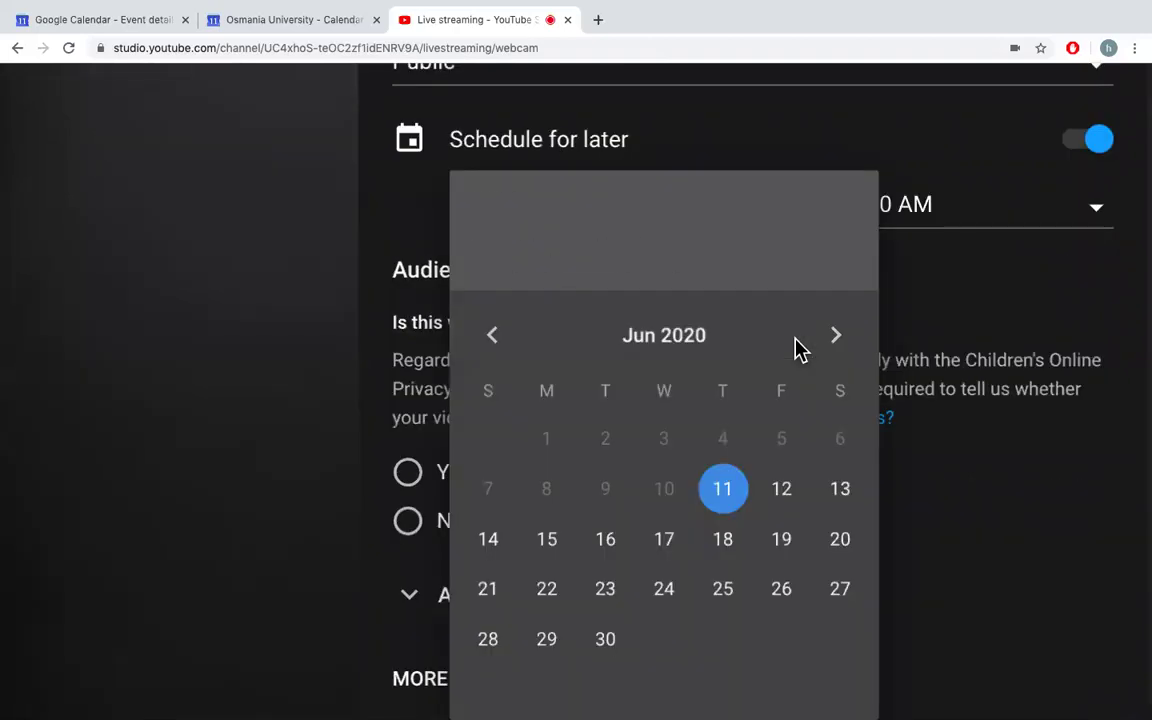
pyautogui.click(782, 489)
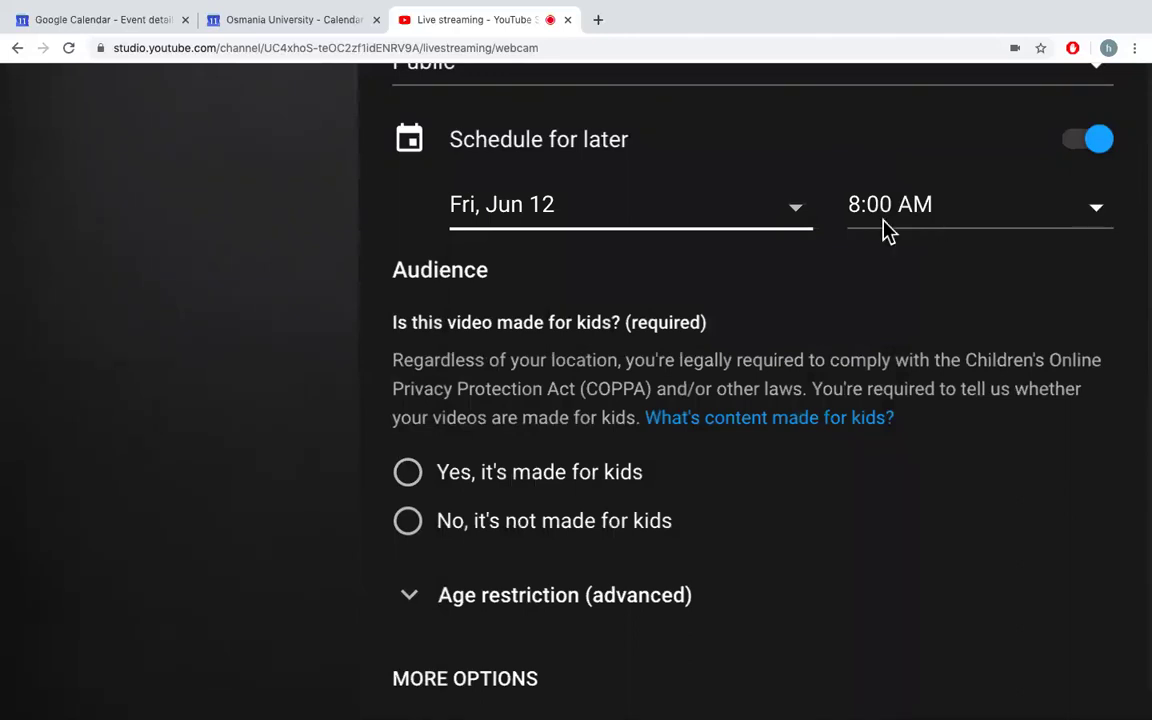
pyautogui.click(1097, 218)
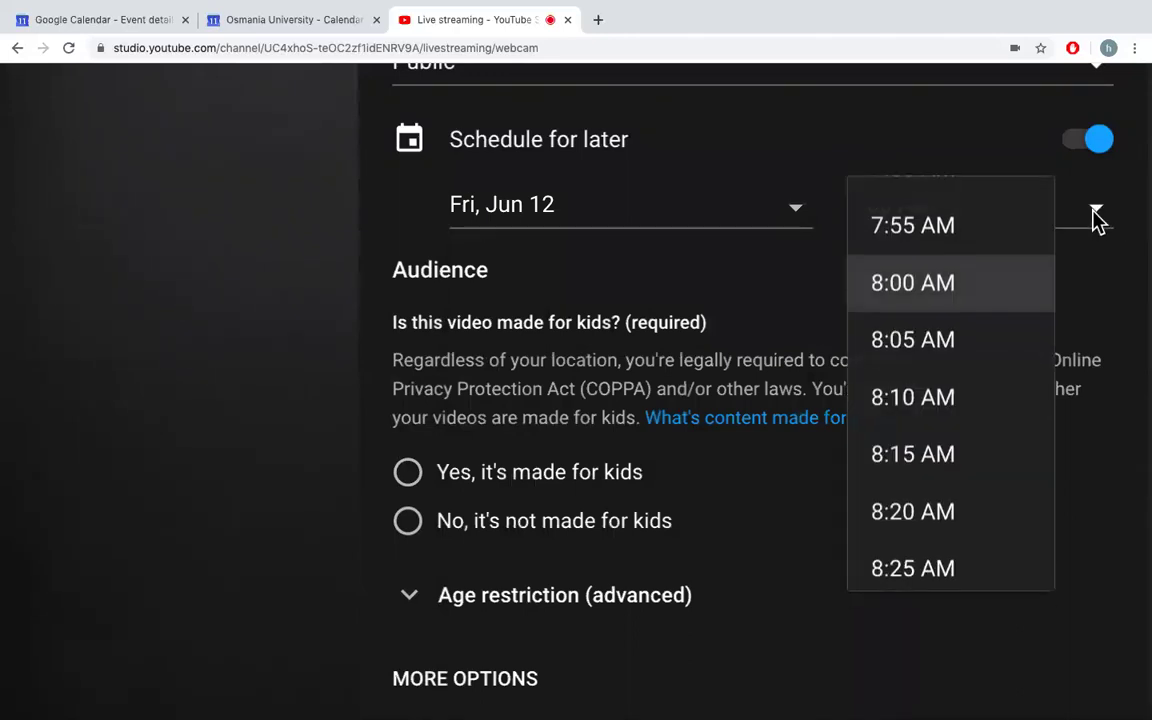
pyautogui.scroll(-1, 941, 425)
pyautogui.scroll(-1, 941, 425)
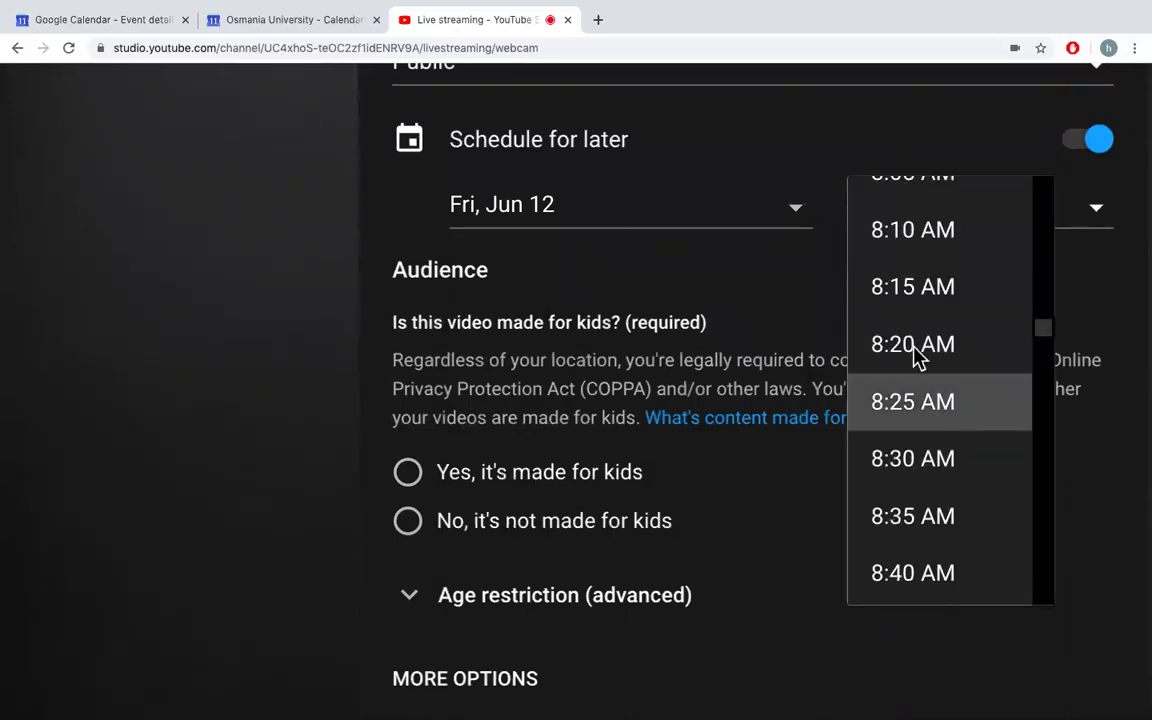
pyautogui.scroll(-2, 903, 442)
pyautogui.scroll(-3, 905, 447)
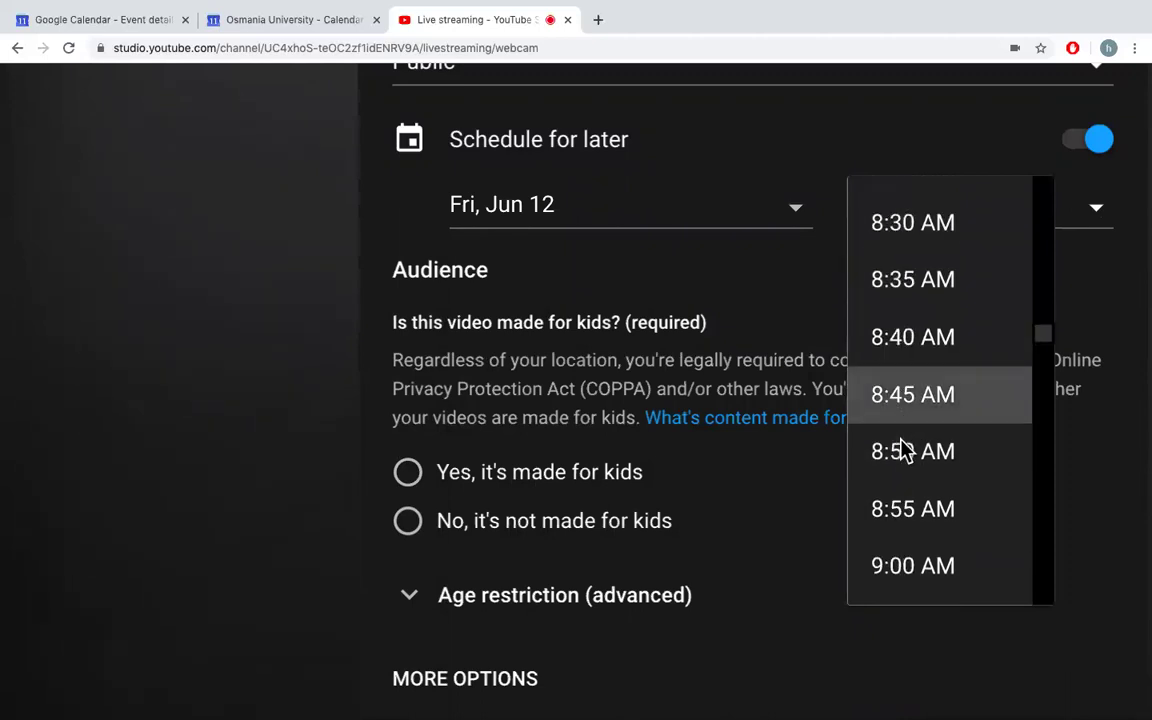
pyautogui.click(907, 386)
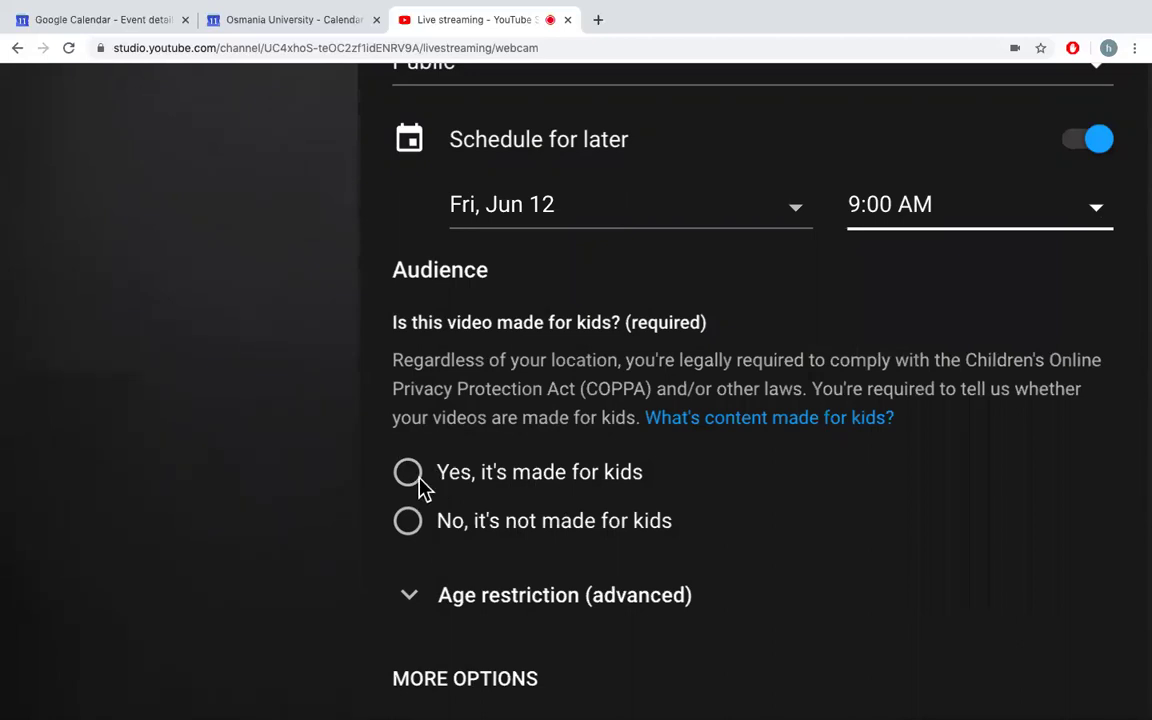
# Mark the stream as not made for kids and leave it without age restriction.
pyautogui.click(408, 521)
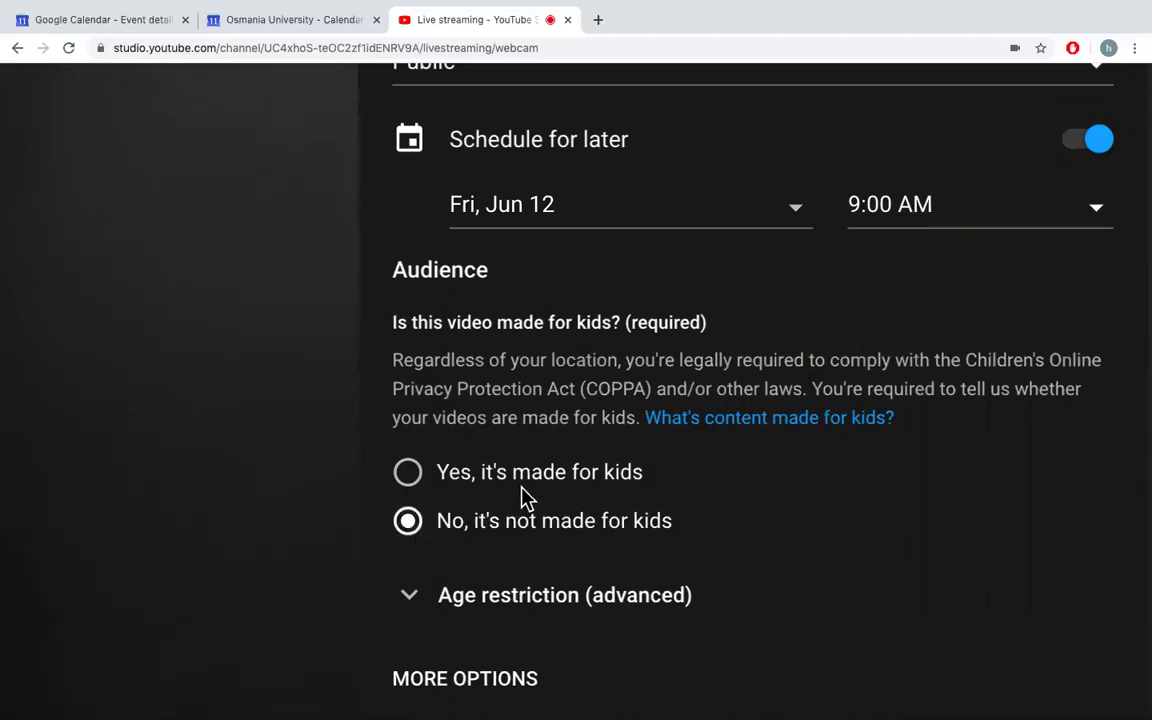
pyautogui.scroll(-2, 519, 496)
pyautogui.click(440, 575)
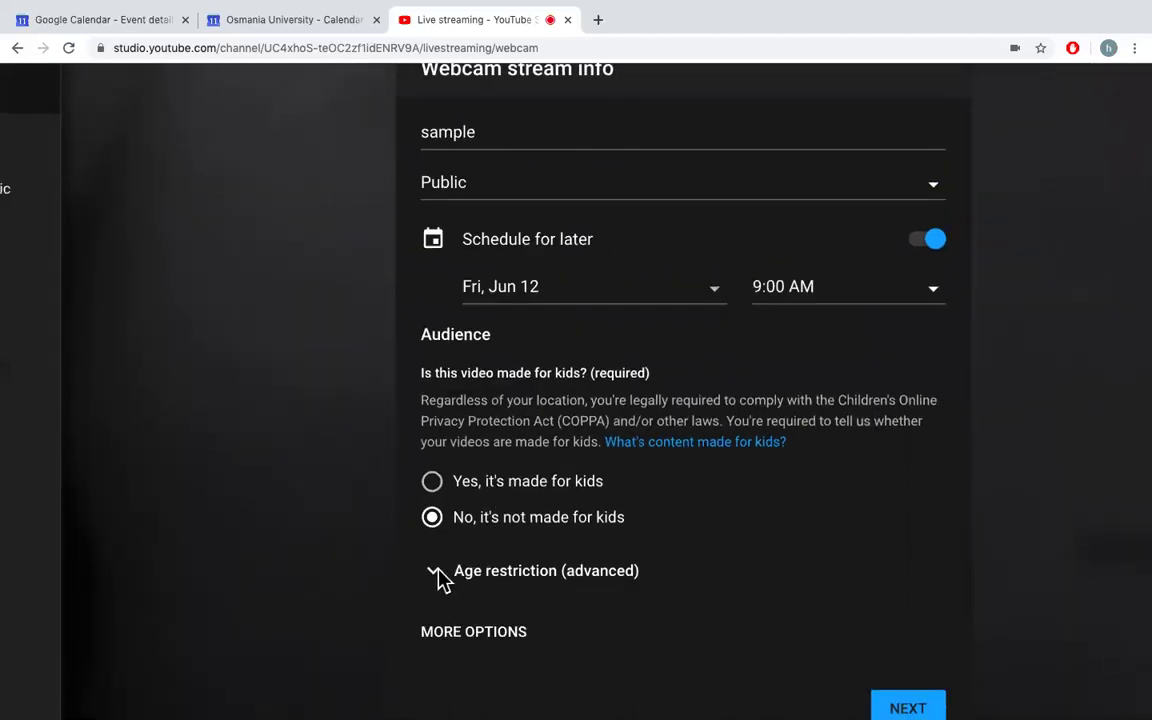
pyautogui.scroll(-2, 483, 511)
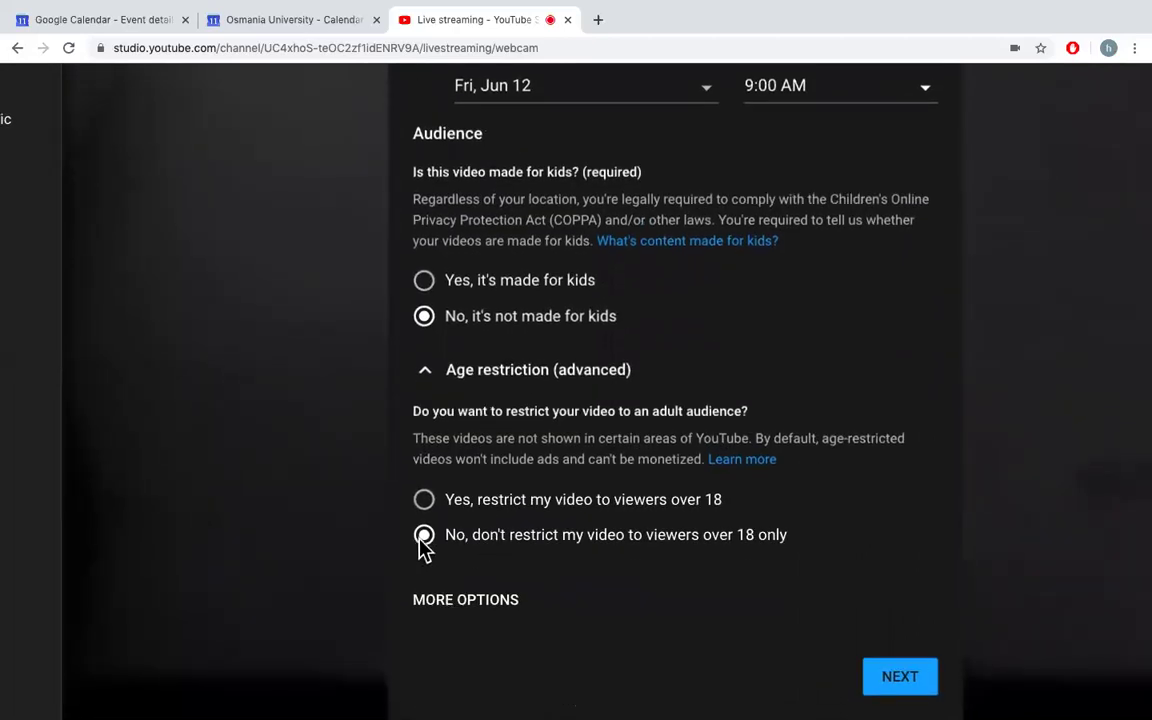
# Show the extra stream options and set the category to Education.
pyautogui.click(450, 601)
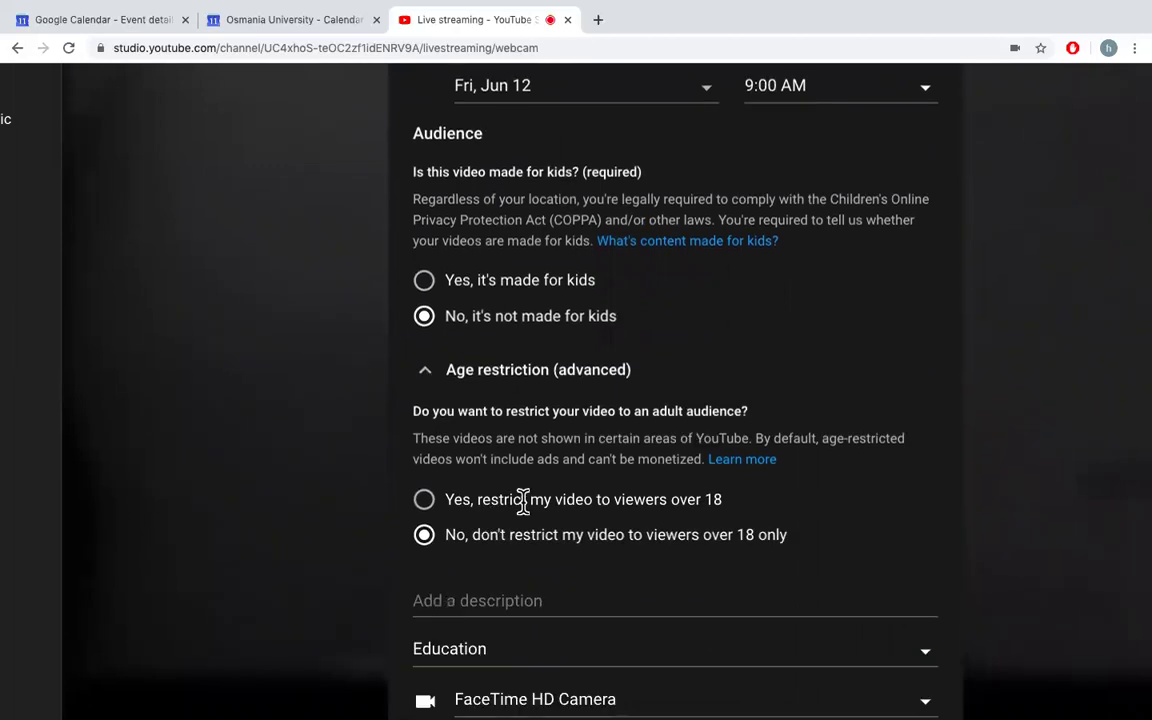
pyautogui.scroll(-2, 522, 503)
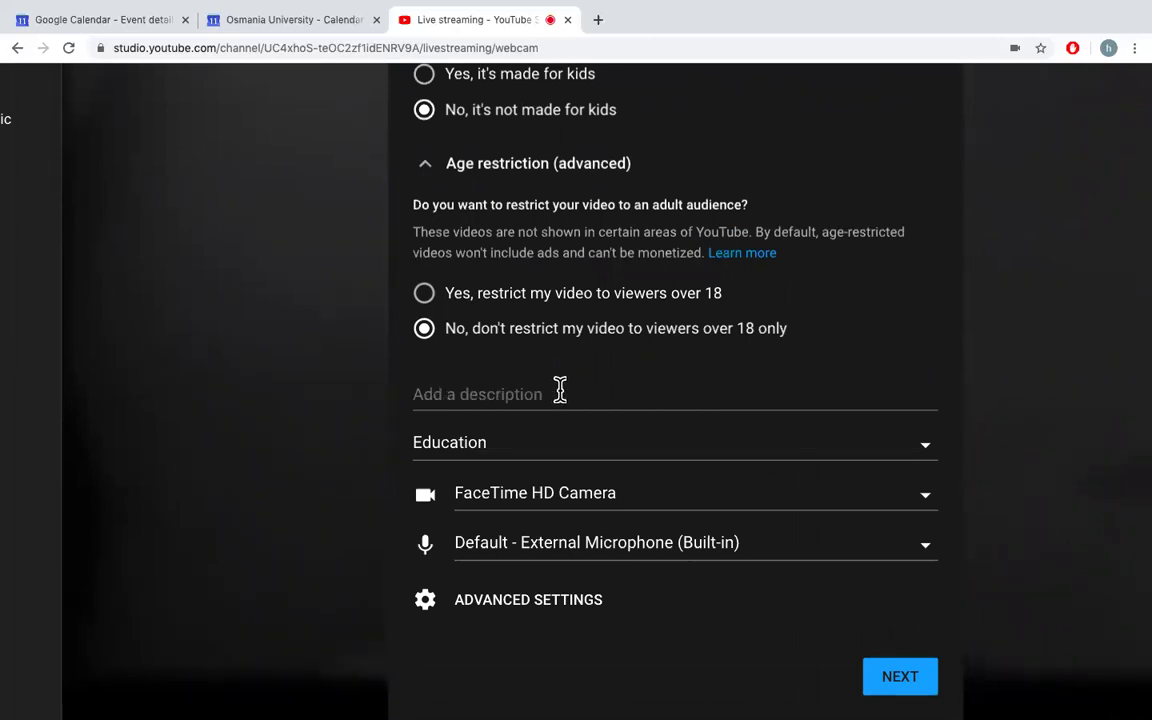
pyautogui.click(926, 456)
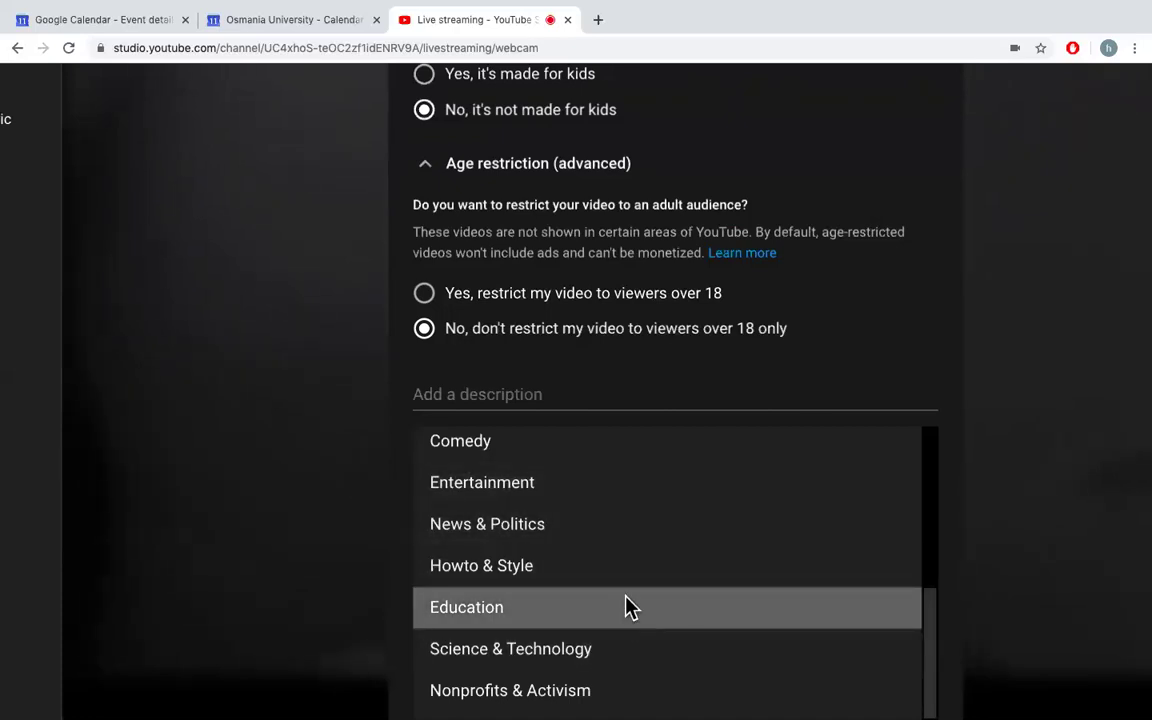
pyautogui.scroll(4, 628, 607)
pyautogui.scroll(-4, 628, 607)
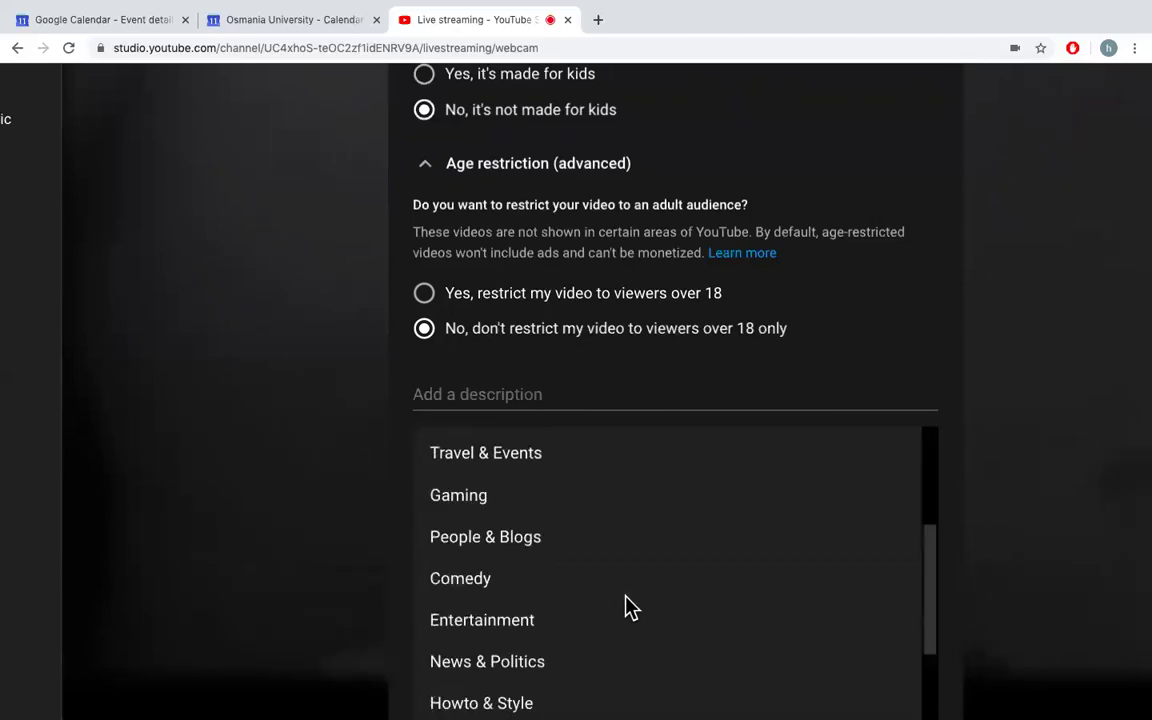
pyautogui.click(543, 614)
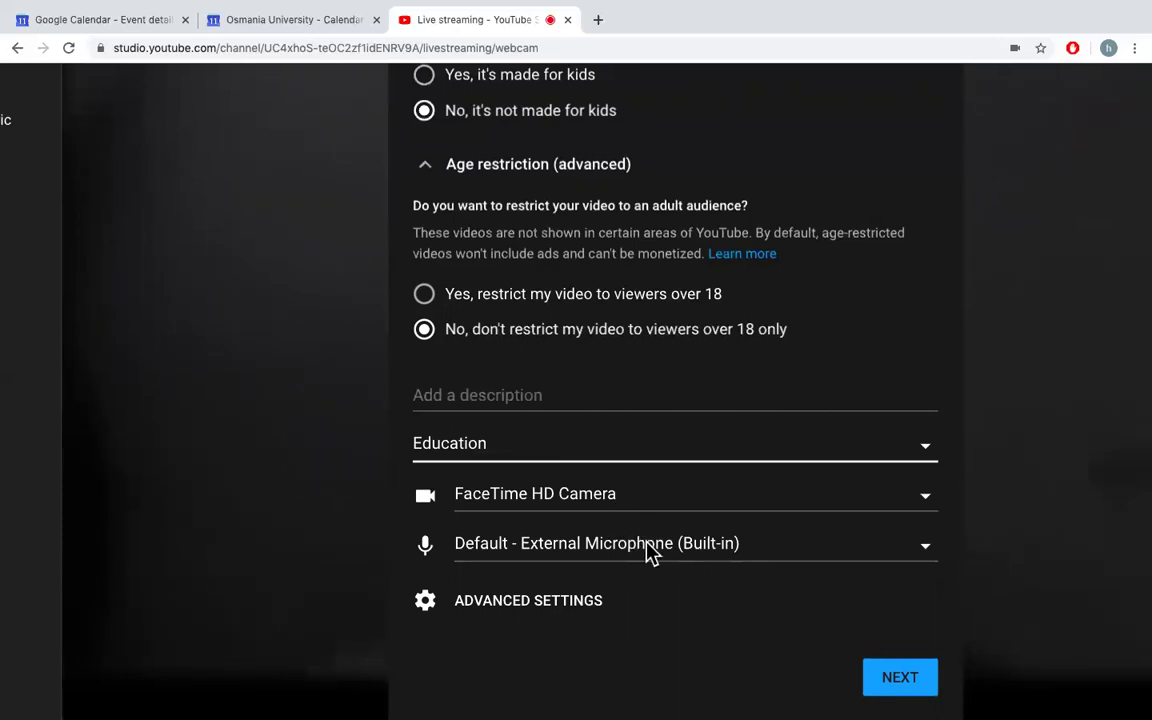
pyautogui.click(527, 601)
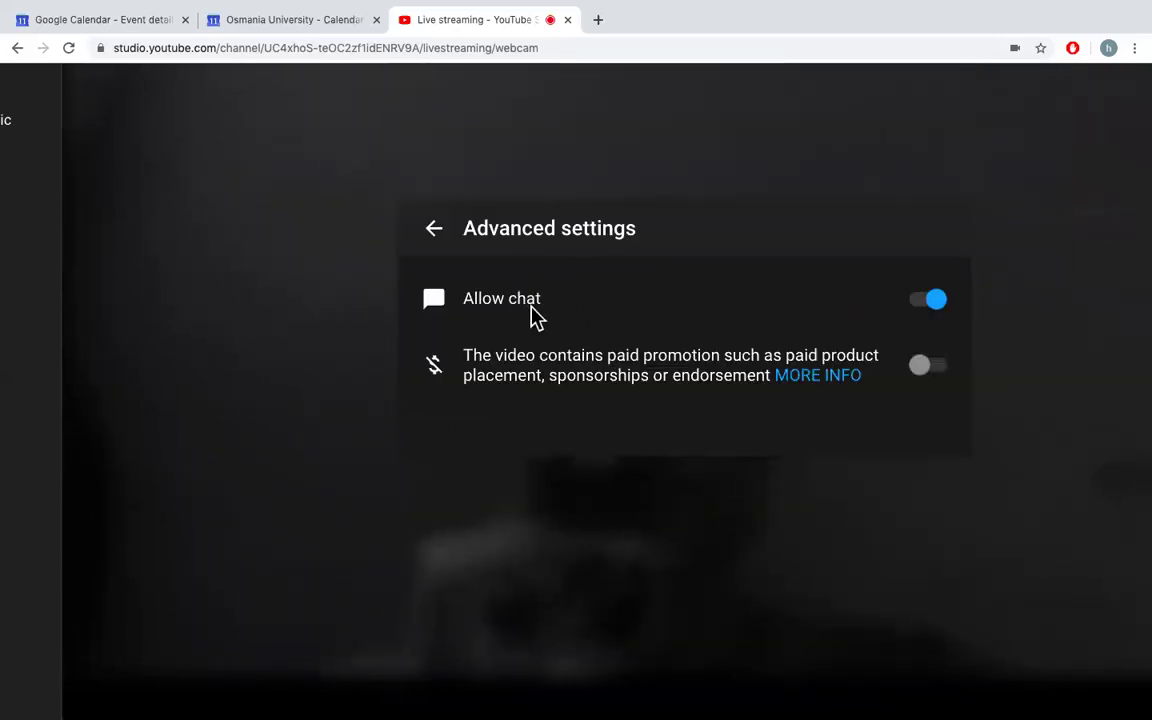
pyautogui.click(922, 312)
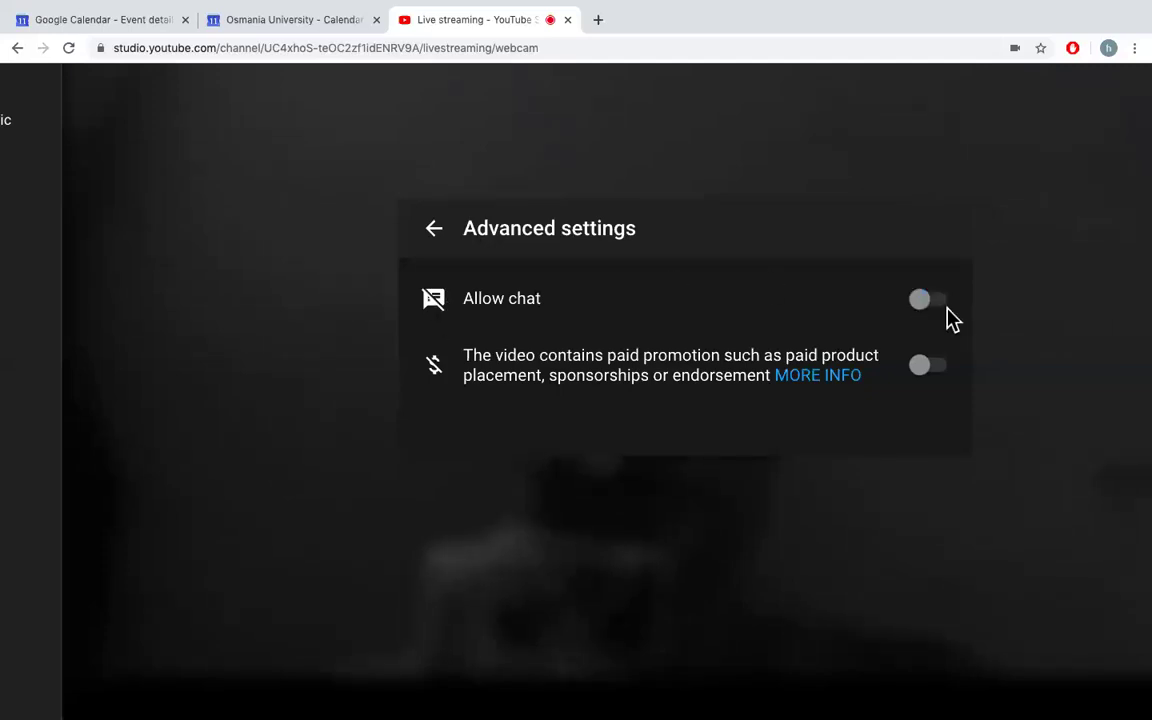
pyautogui.click(945, 310)
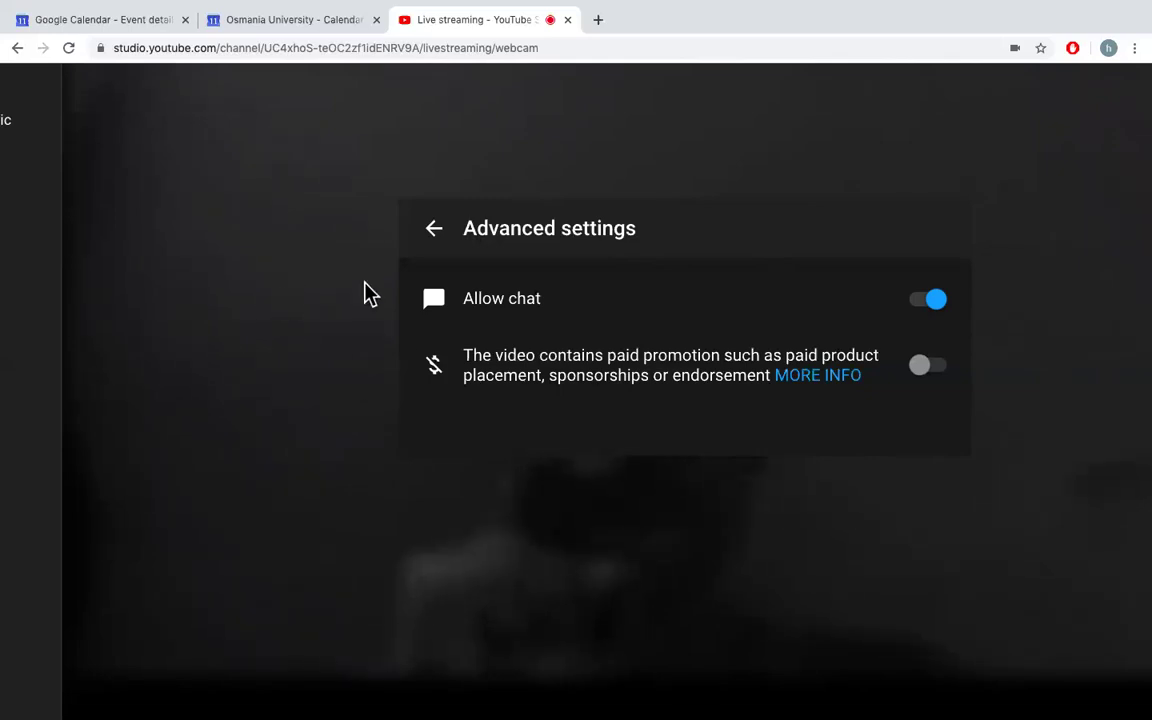
pyautogui.click(440, 236)
pyautogui.scroll(-5, 565, 550)
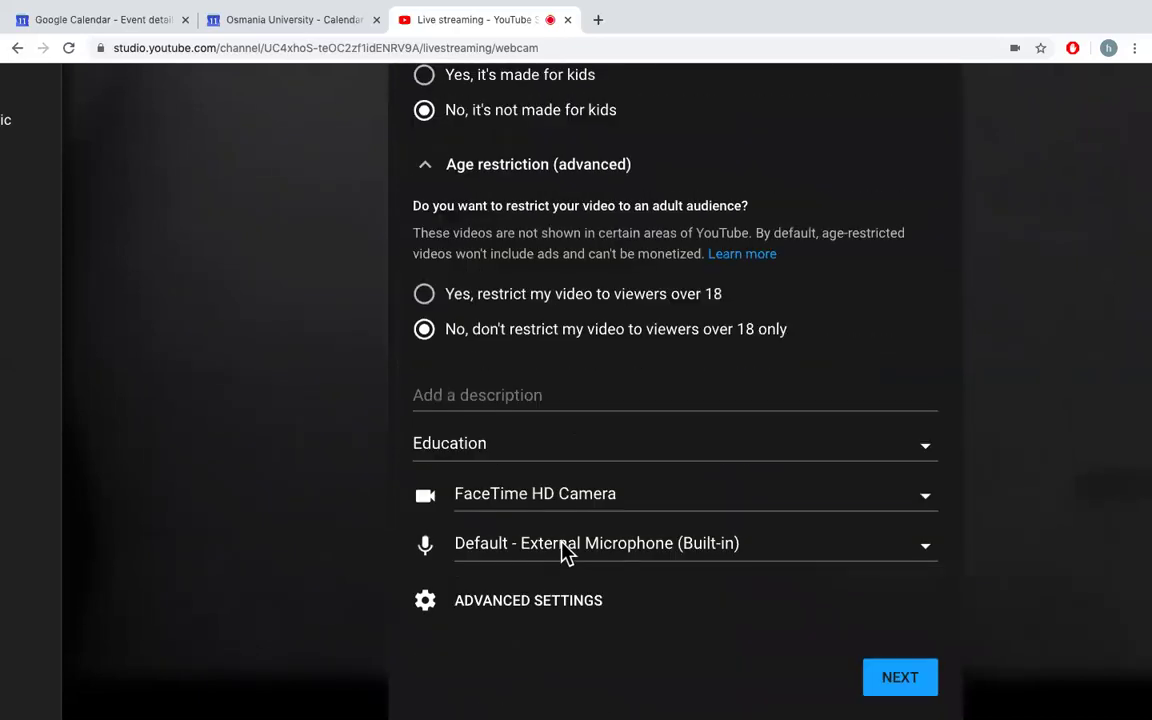
# Create the 'sample' stream and review its preview: June 12, 2020, 9:00 AM, Public.
pyautogui.click(900, 678)
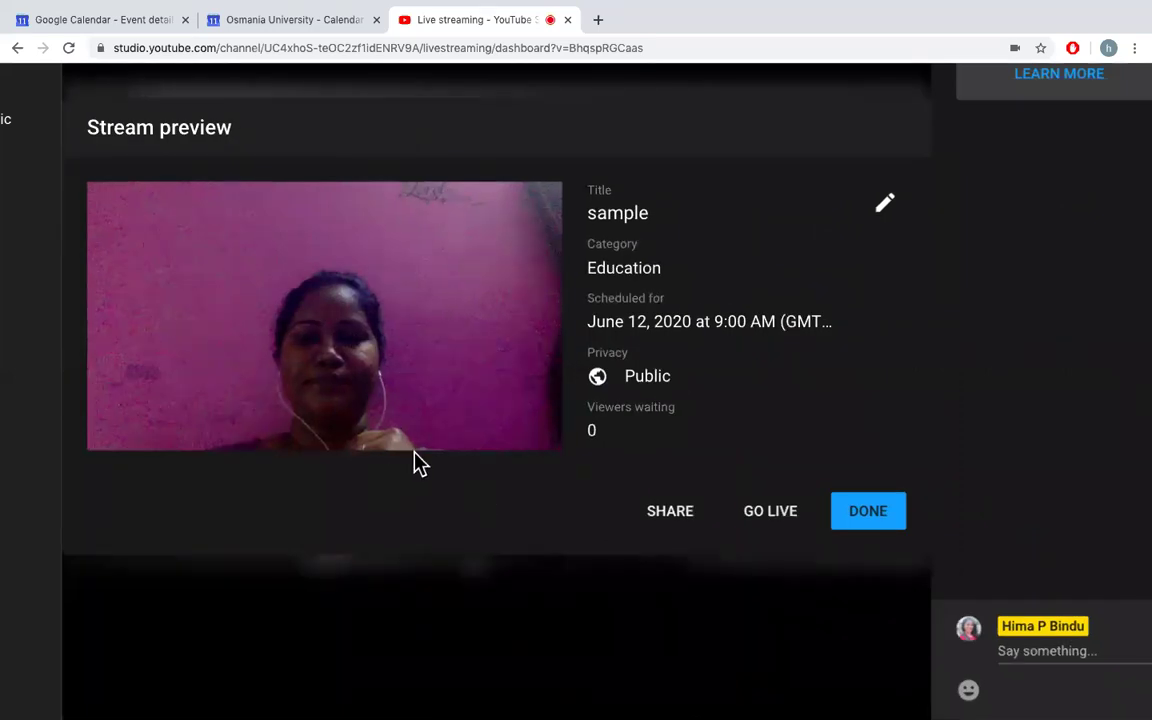
pyautogui.moveTo(414, 448)
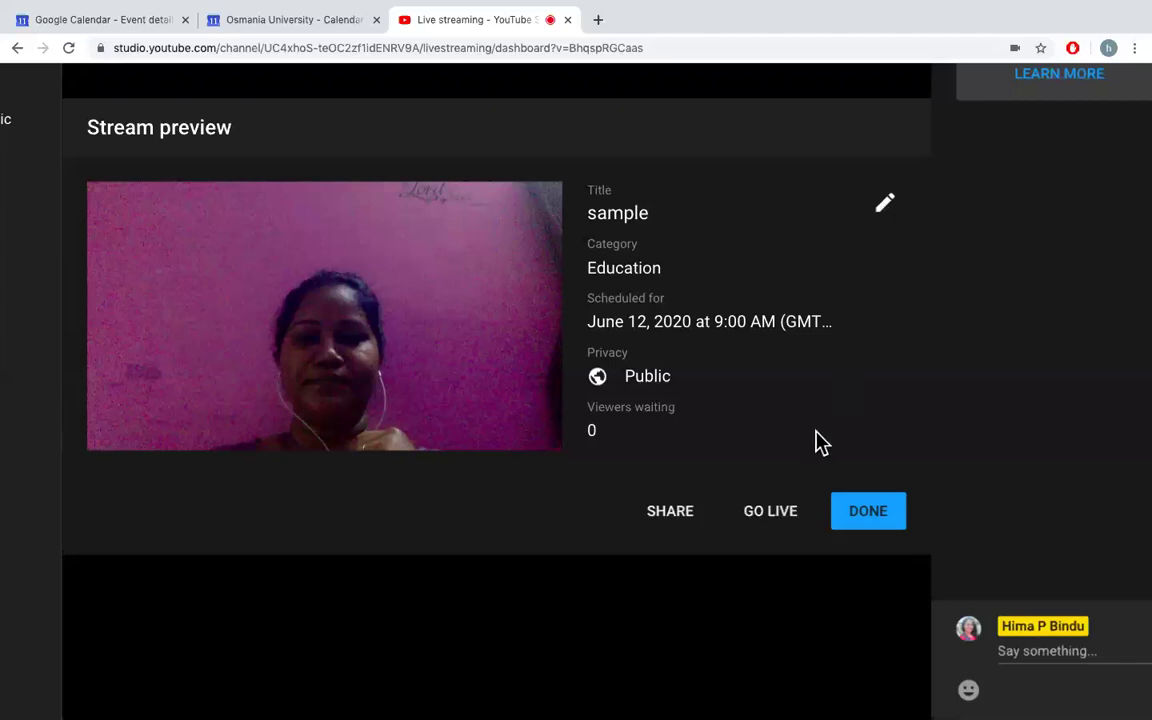
# Finish setup and check the Manage list showing Public 'sample' streams for Jun 11 and Jun 12.
pyautogui.click(873, 514)
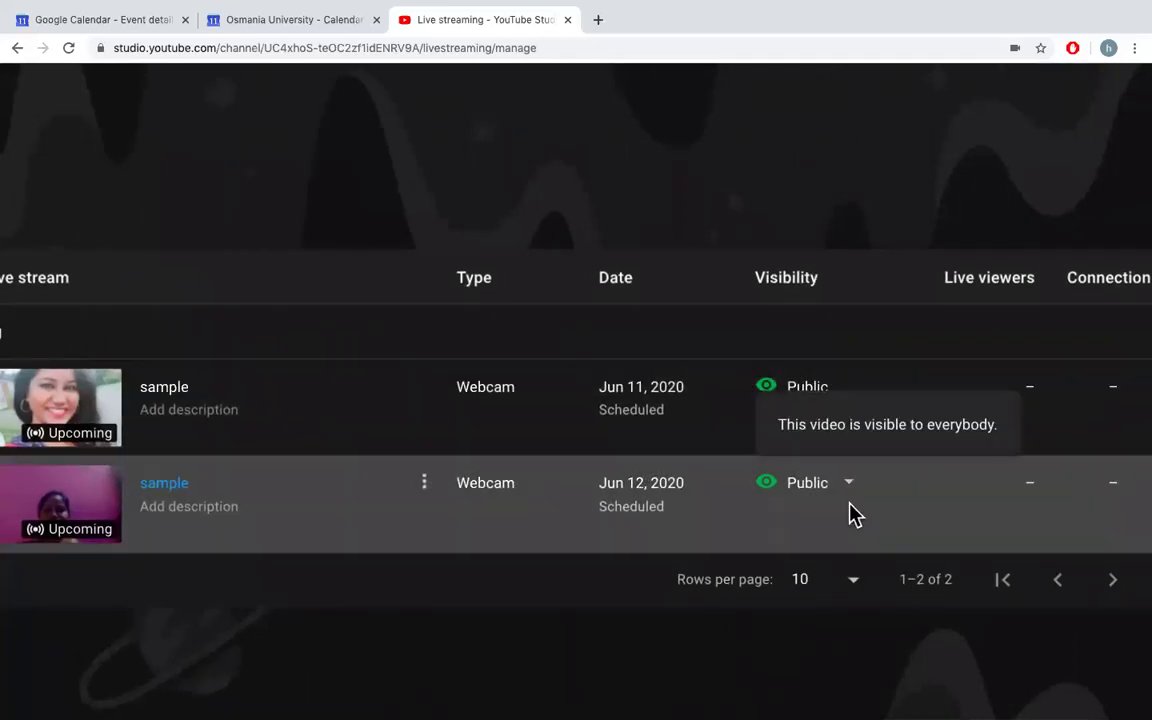
pyautogui.hscroll(2, 852, 513)
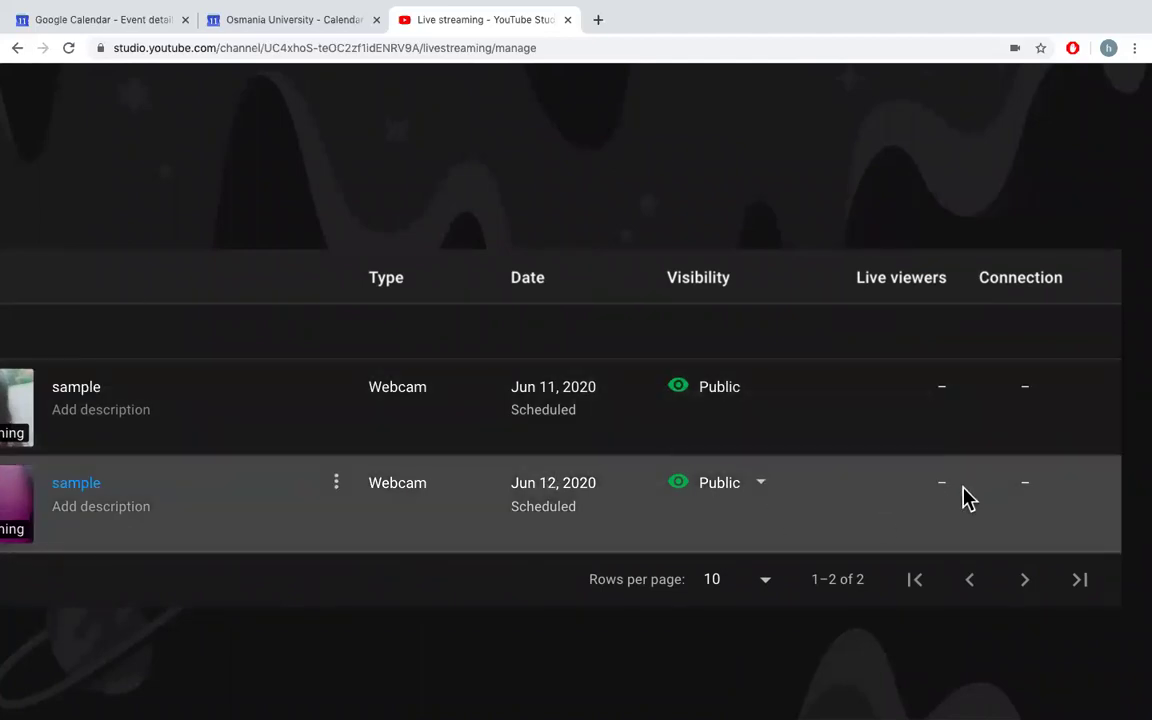
pyautogui.scroll(-5, 674, 458)
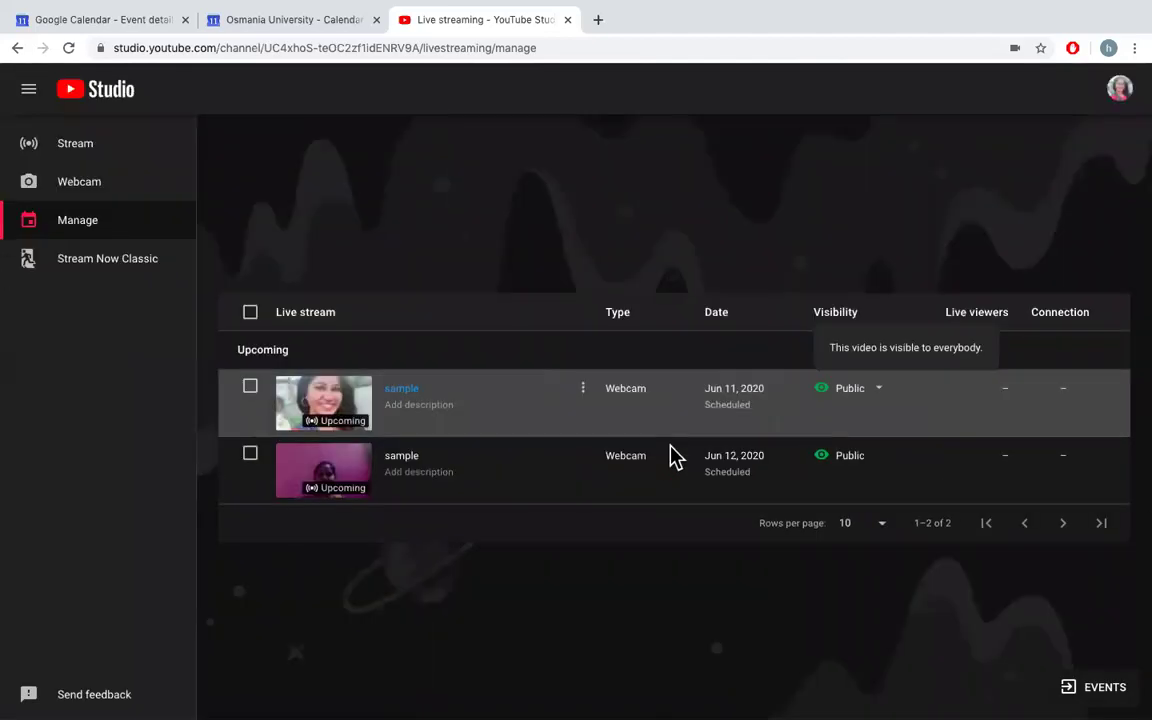